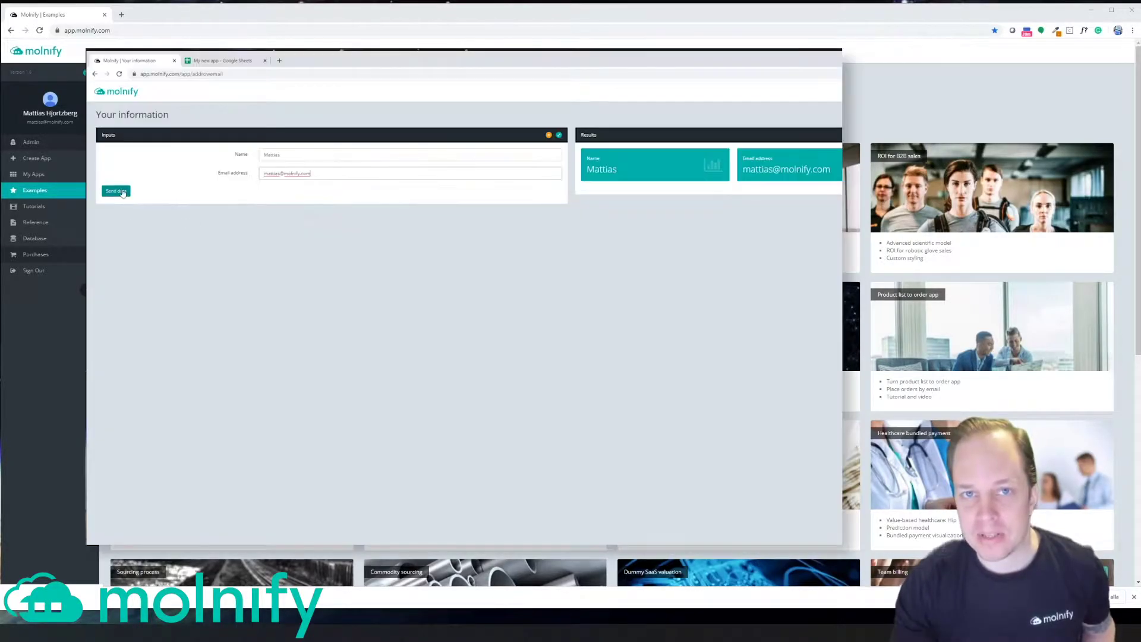
Step: Submit the name and email entered in the demo app with Send data
left_click(123, 192)
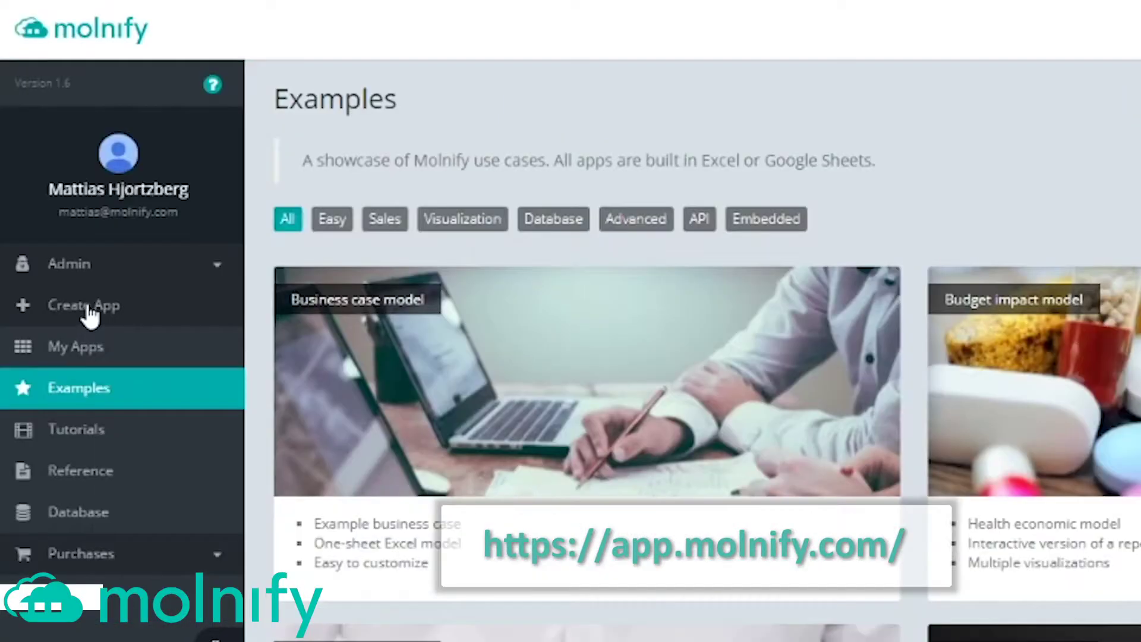
Step: Create a new Google Sheets-based app and open its spreadsheet for editing
left_click(86, 306)
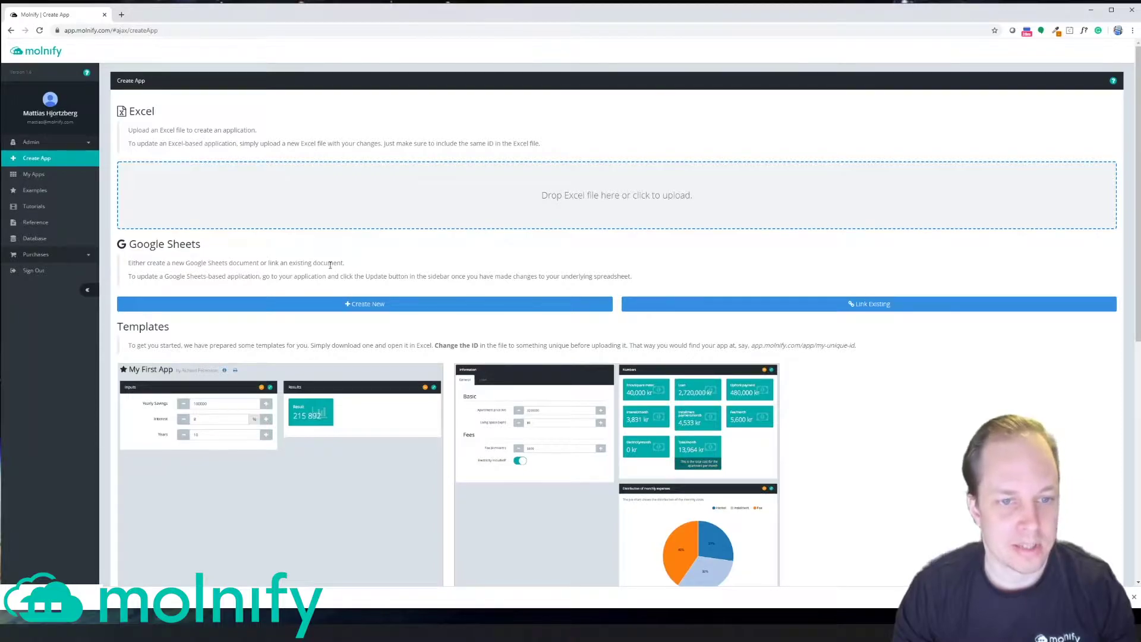
left_click(373, 305)
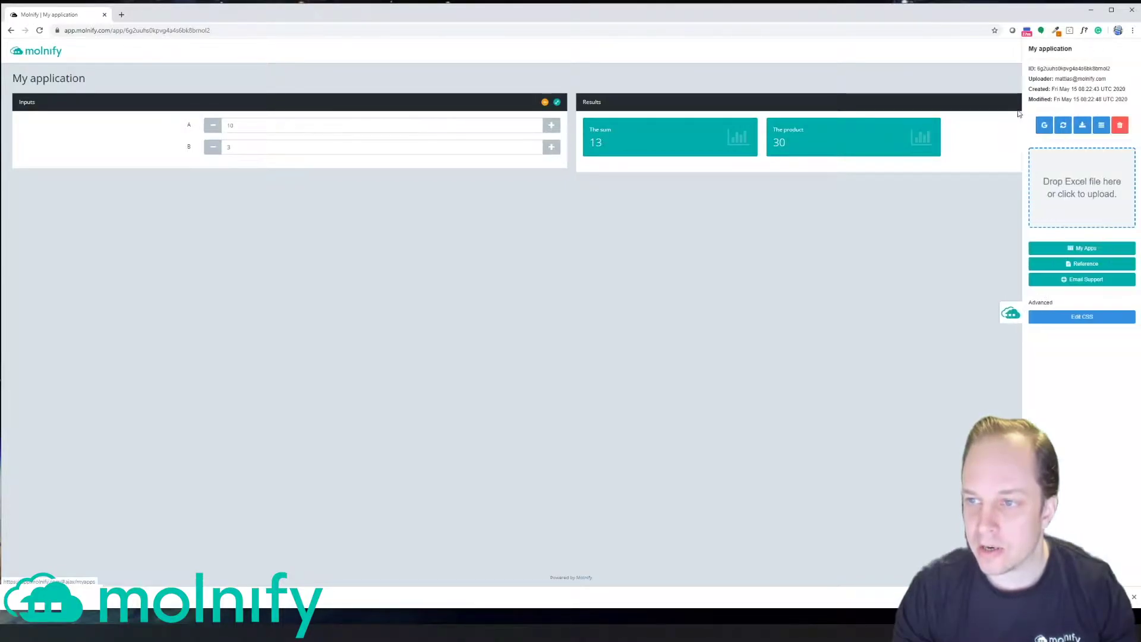
left_click(1044, 125)
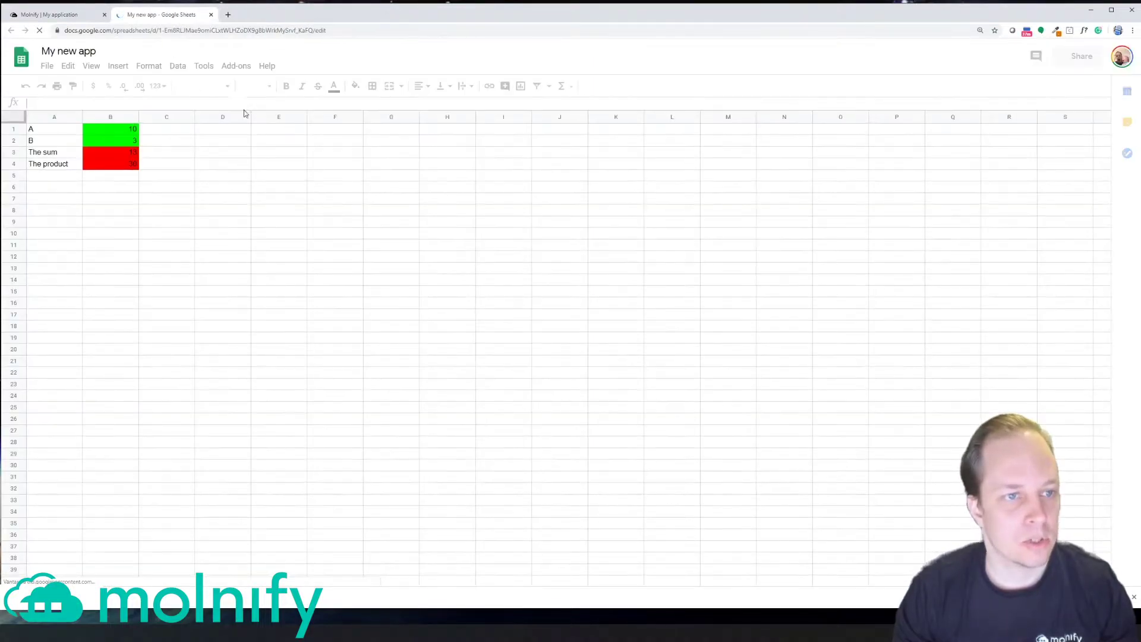
Step: Delete the template labels and values in A1:C7
left_click_drag(71, 132, 123, 134)
left_click(53, 146)
left_click(52, 156)
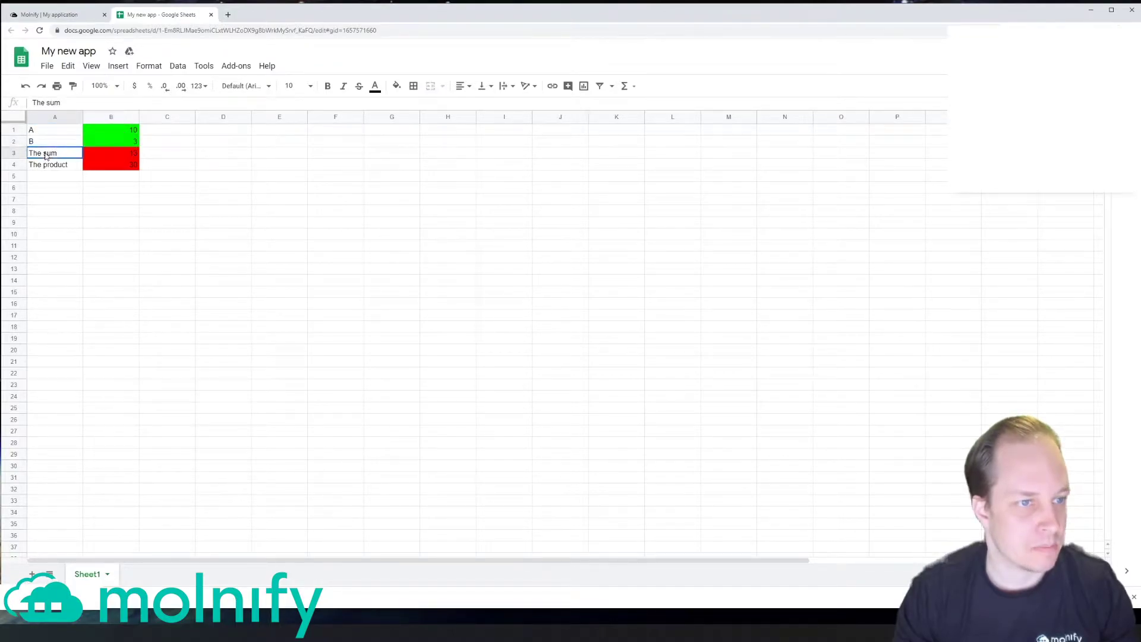
left_click(44, 166)
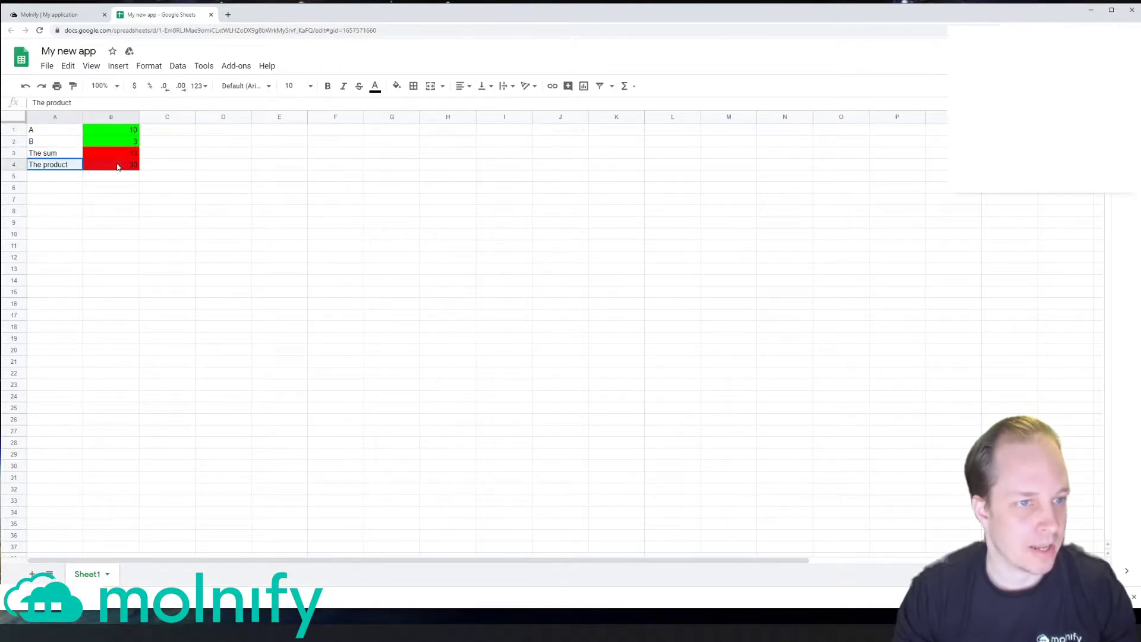
left_click_drag(167, 199, 47, 128)
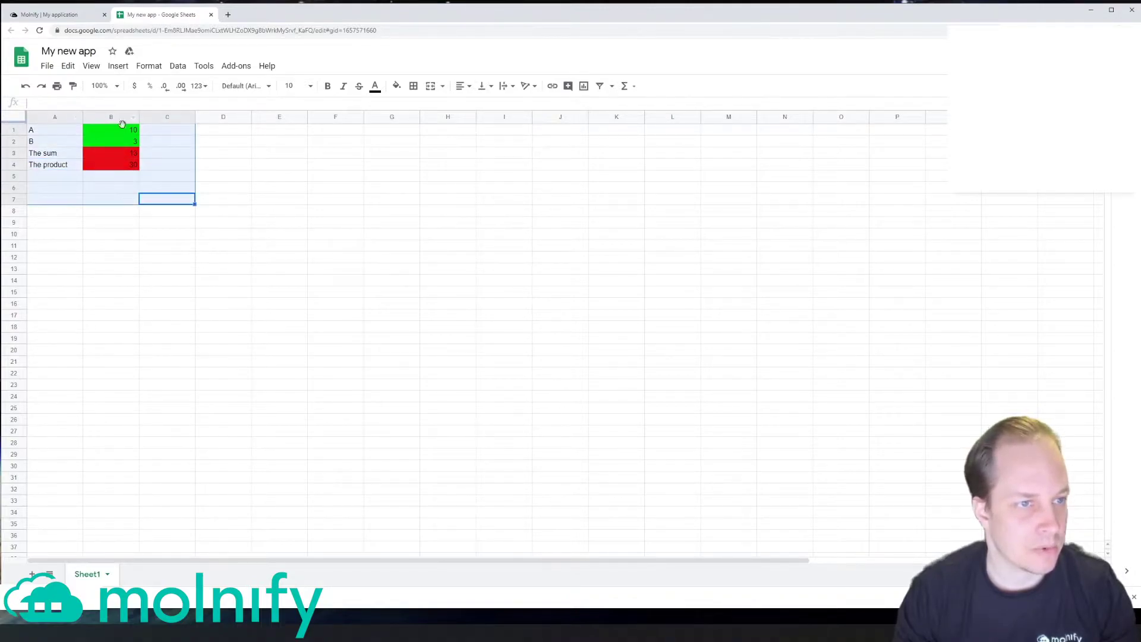
key("Delete")
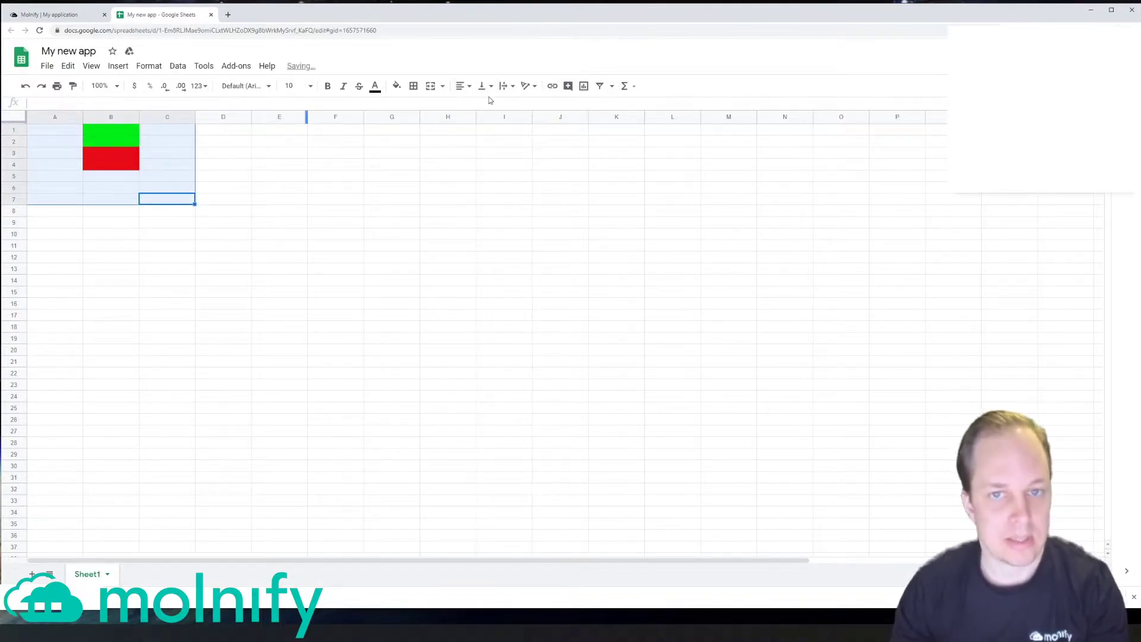
Step: Set the cleared range's fill to white, removing the green and red fills
left_click(397, 86)
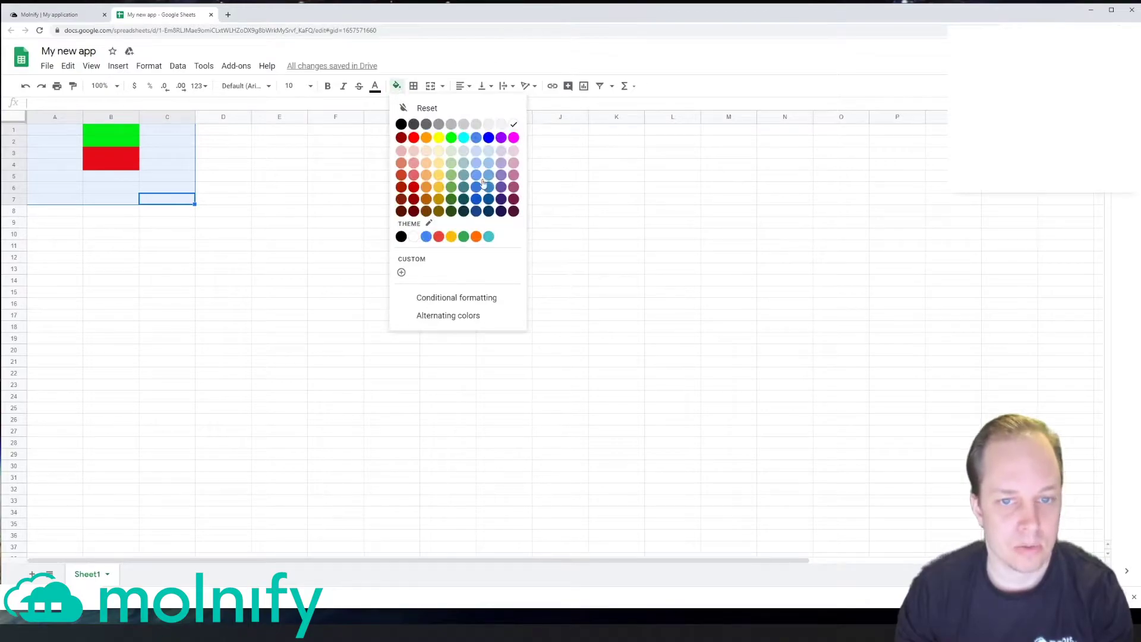
left_click(511, 123)
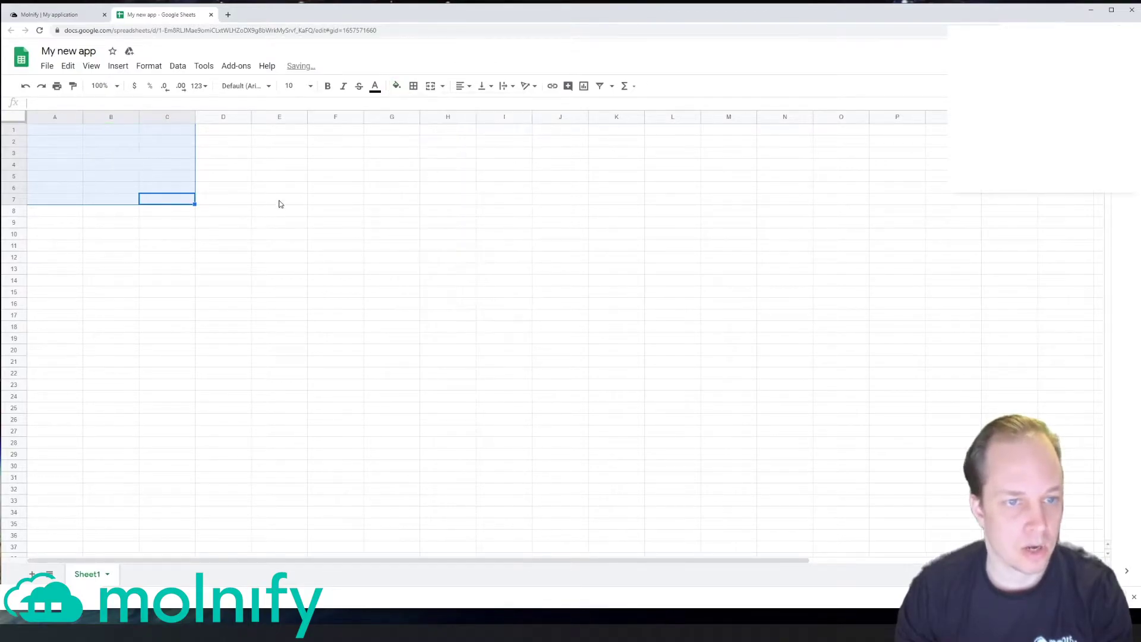
left_click(256, 175)
left_click(202, 165)
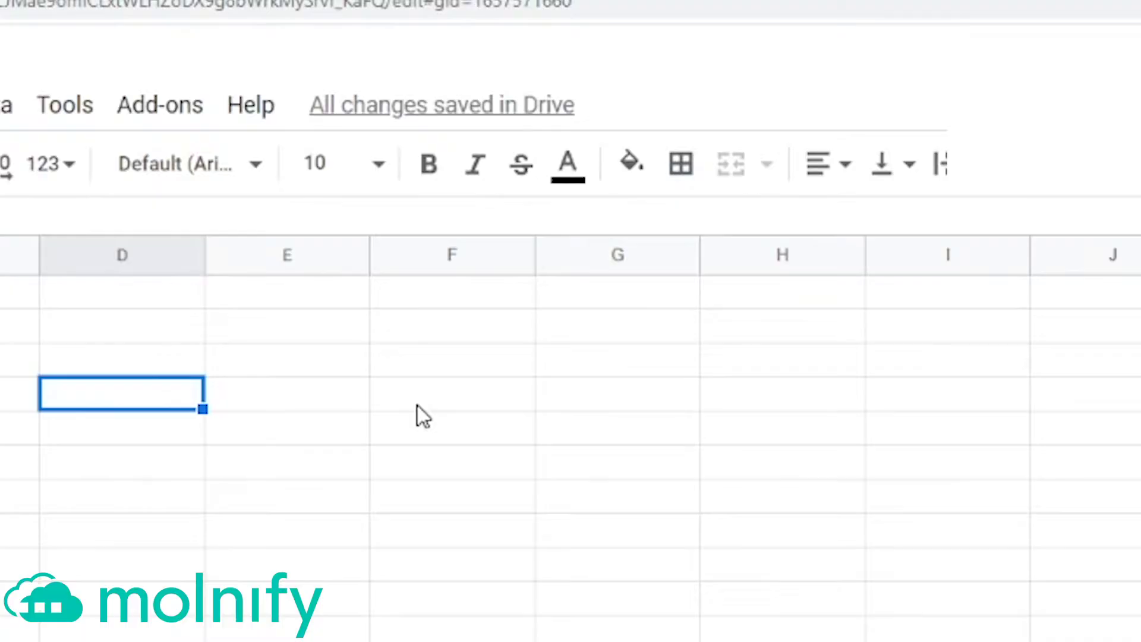
Step: Label D4 'Name' and fill input cell E4 bright green
type("Name")
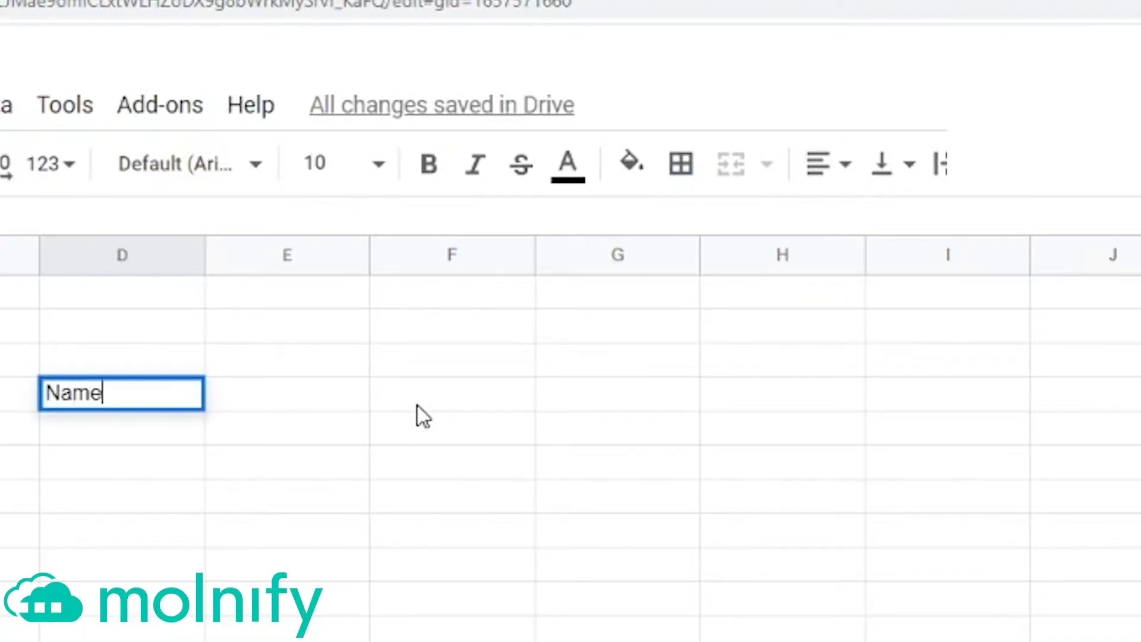
key("Tab")
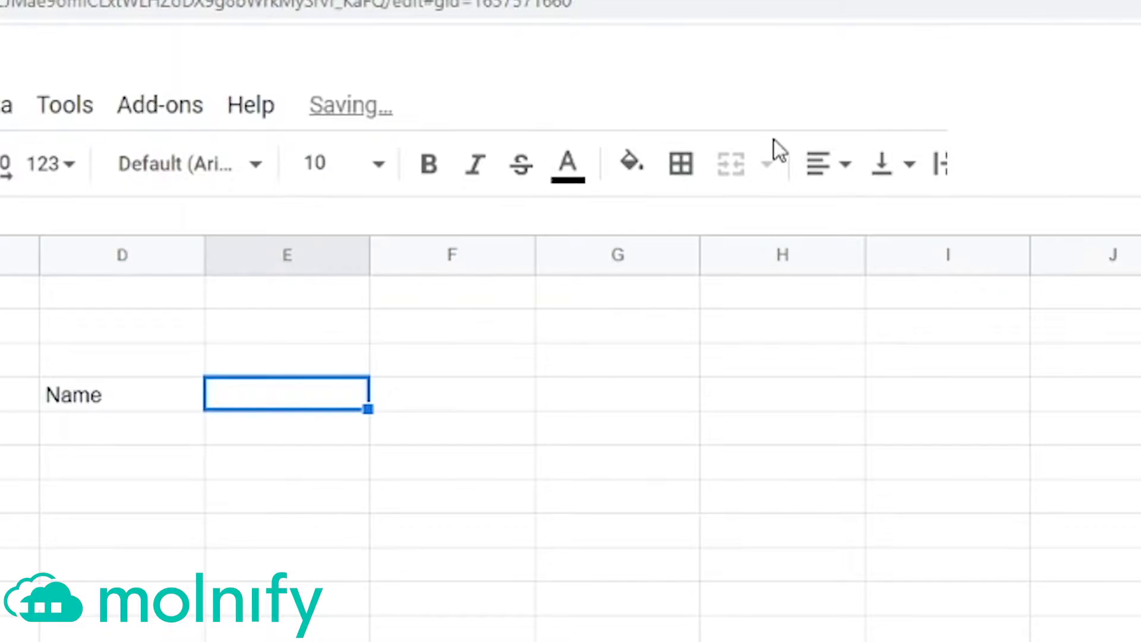
left_click(633, 163)
left_click(793, 315)
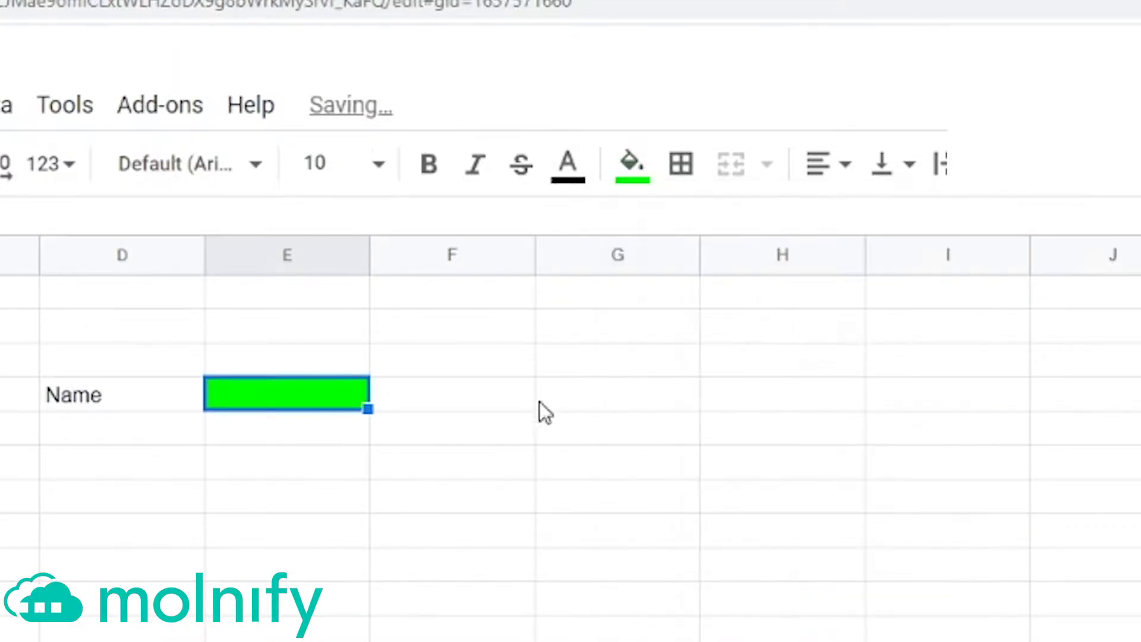
Step: Label D5 'Email address' and fill input cell E5 bright green
left_click(166, 439)
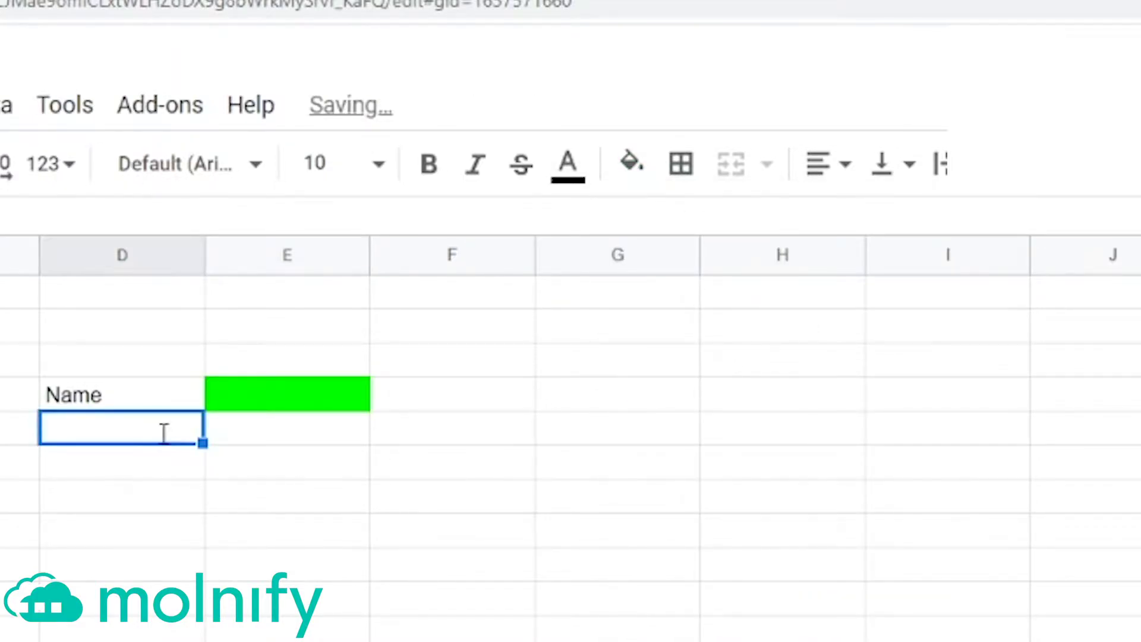
type("Email ad")
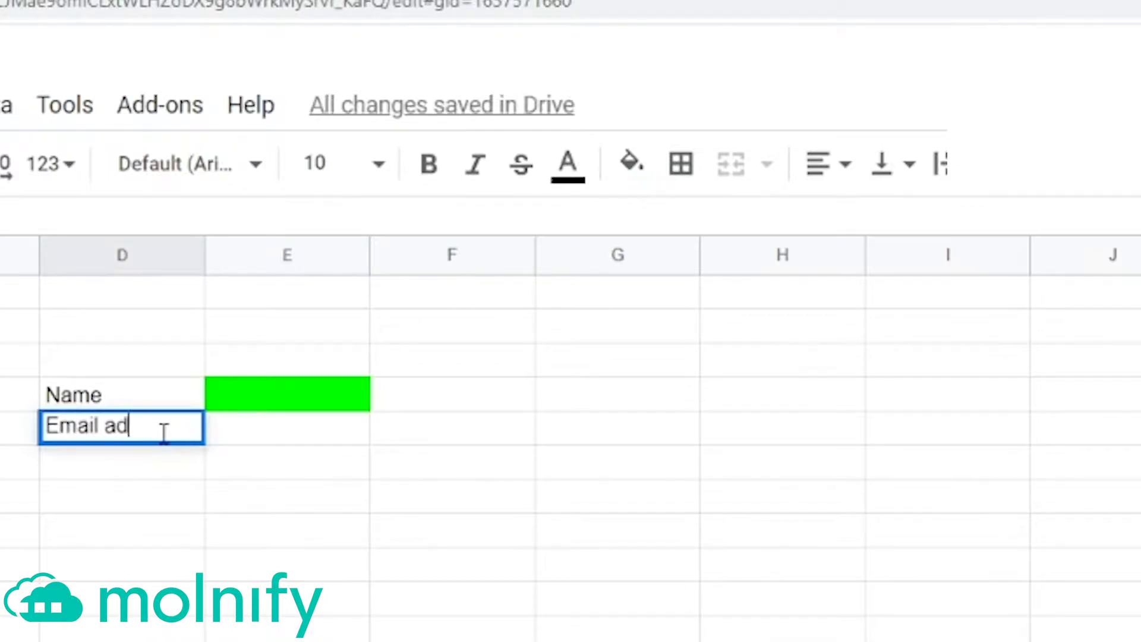
type("dress")
key("Tab")
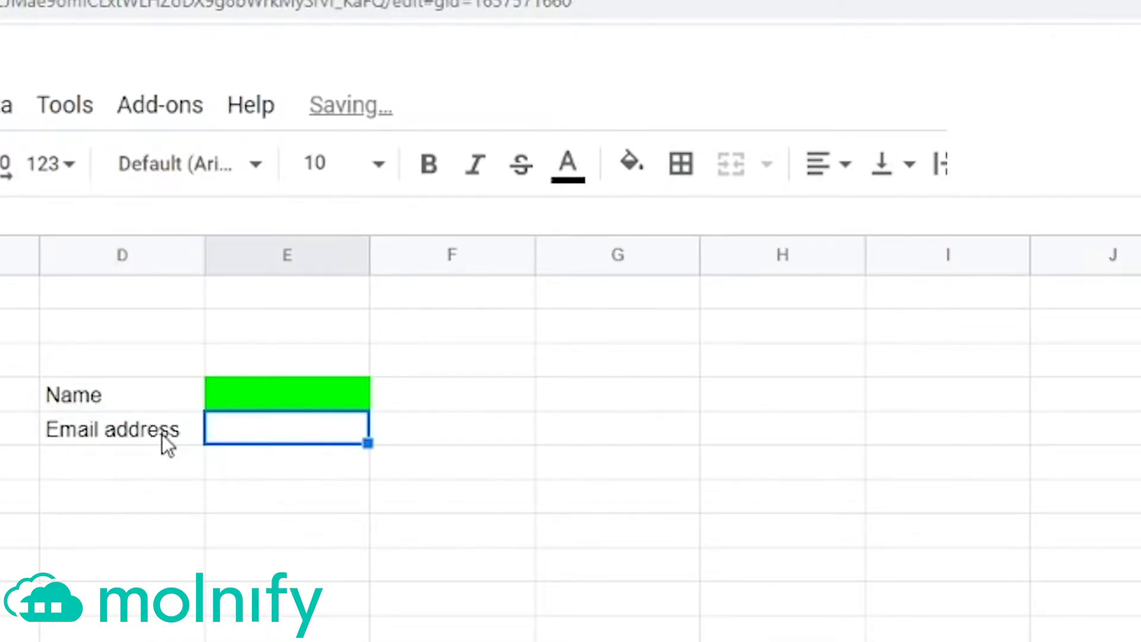
left_click(637, 171)
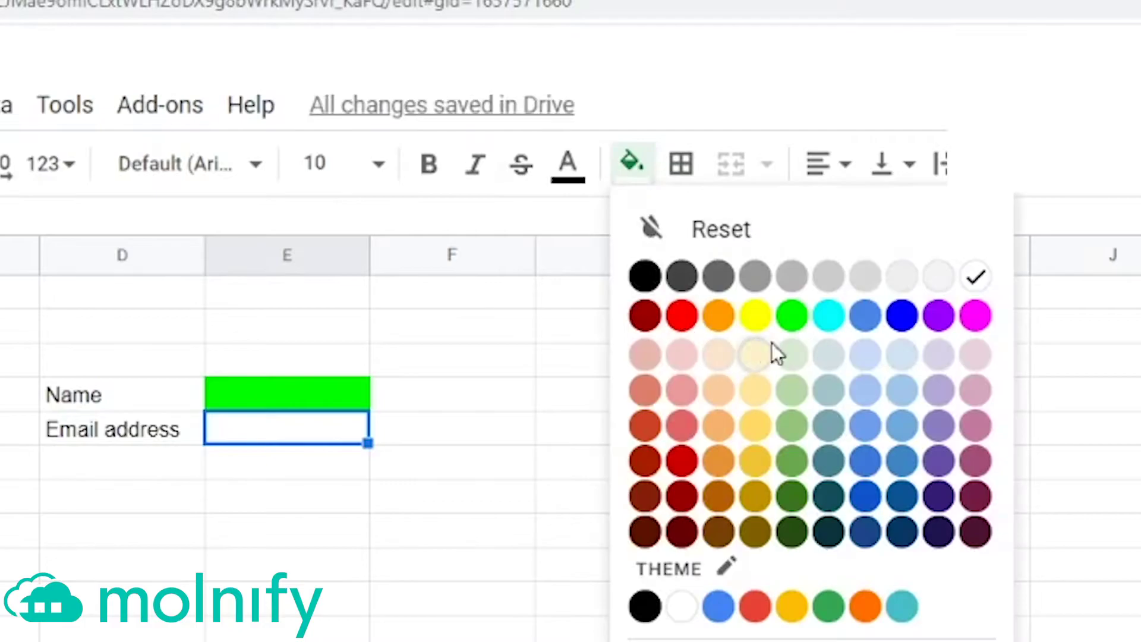
left_click(793, 316)
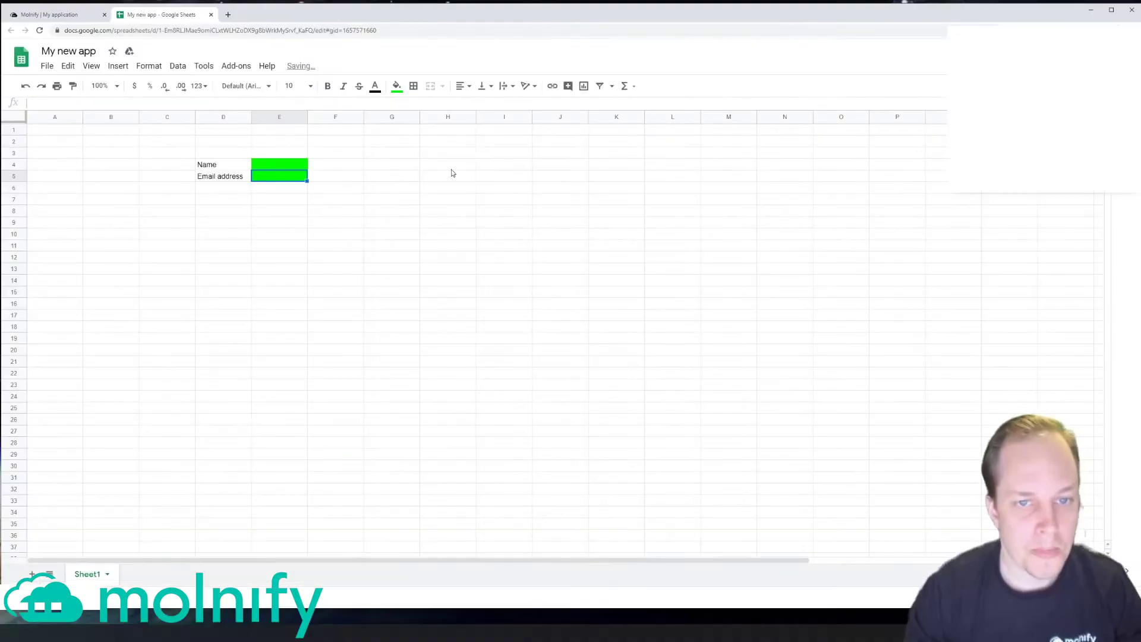
Step: Enter output headers 'Name' in H4 and 'Email address' in H5
left_click(813, 399)
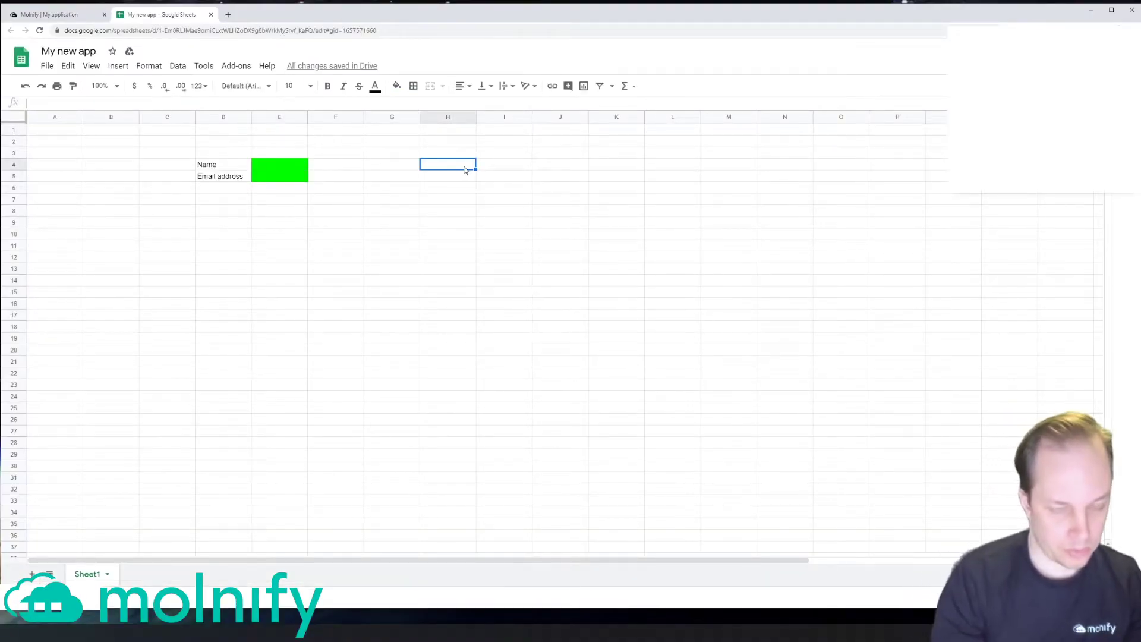
type("Name")
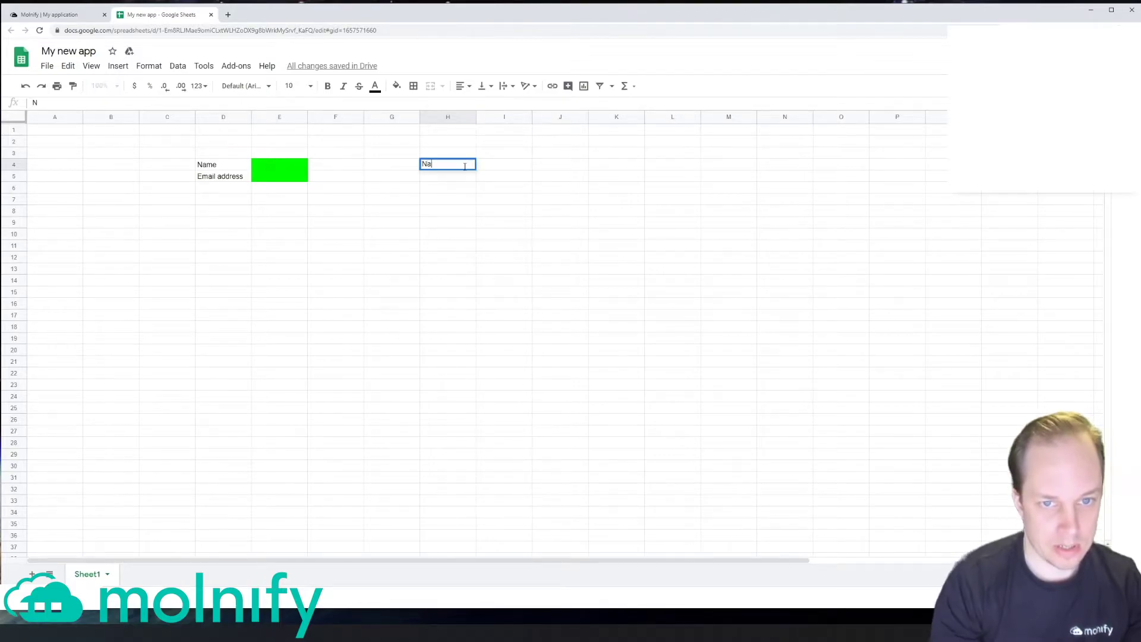
key("Tab")
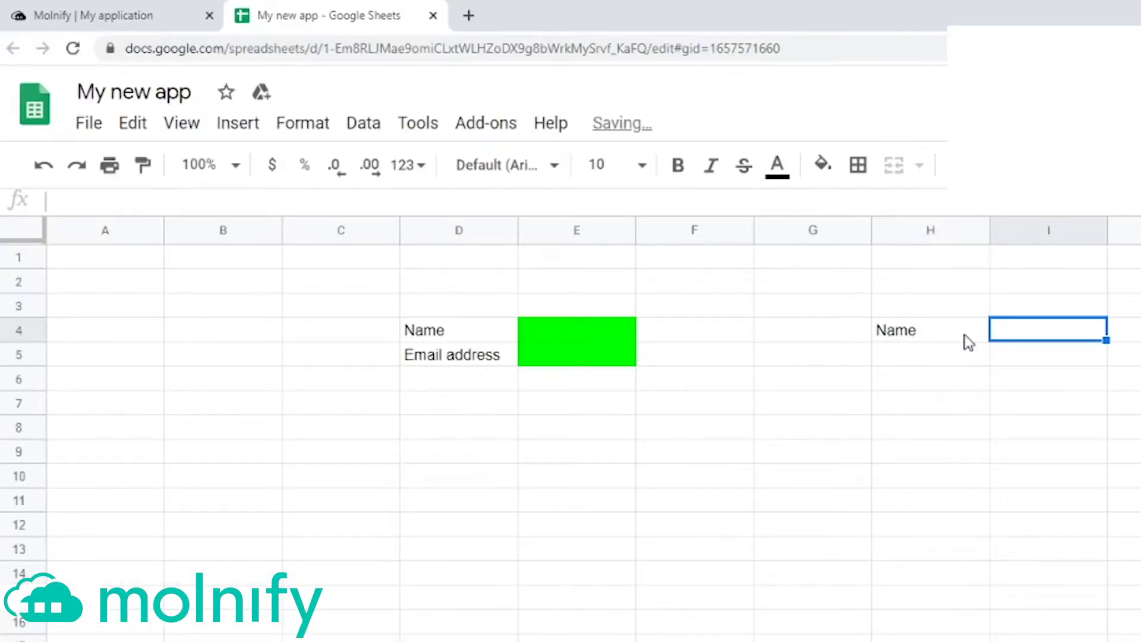
key("Return")
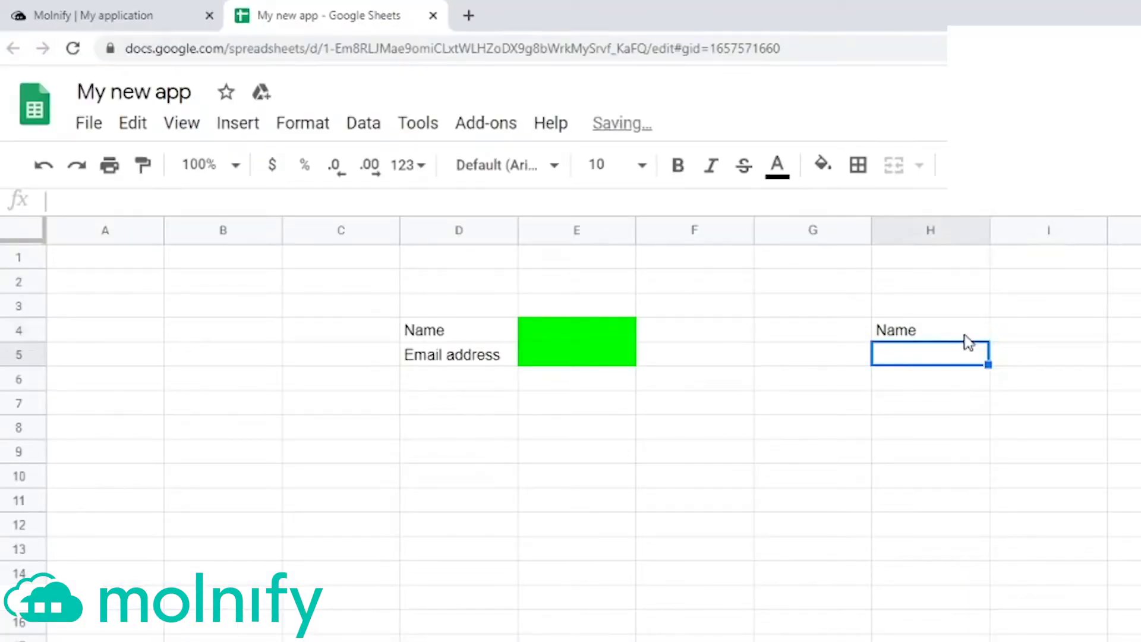
type("Email")
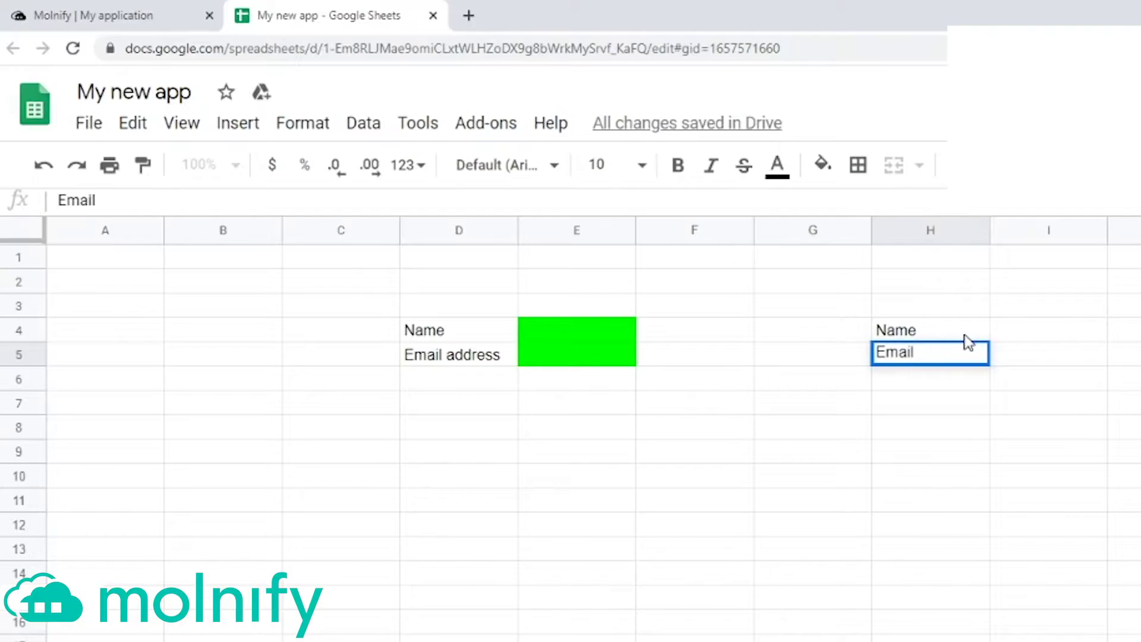
type(" address")
key("Return")
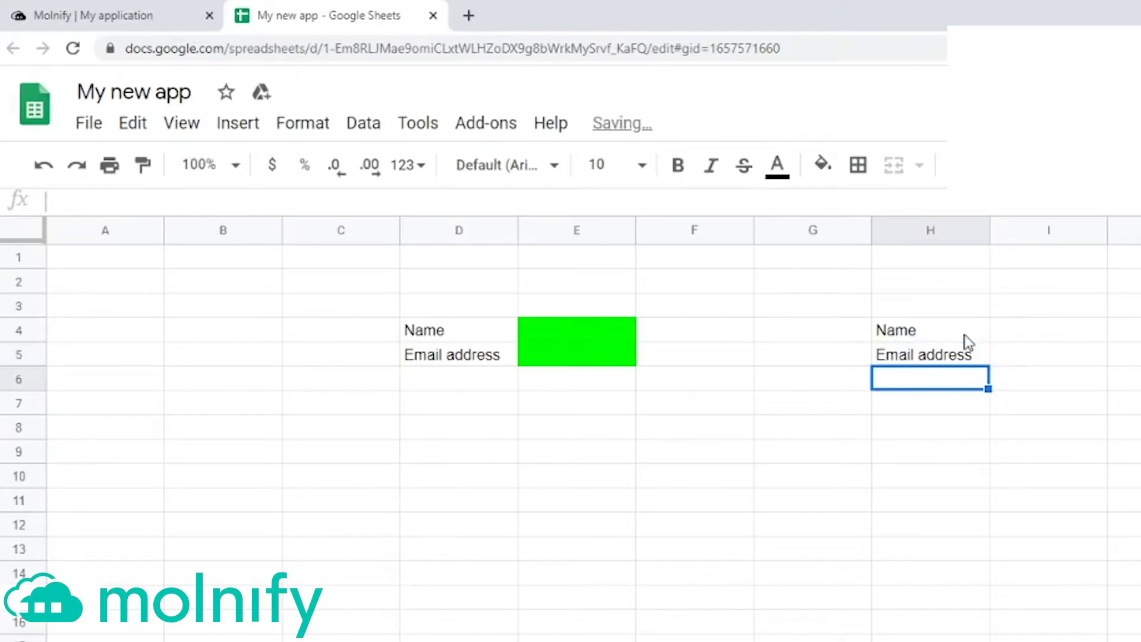
Step: Put =IF(E4="";"--";E4) in I4 and copy it down to I5
key("Up")
key("Up")
key("Right")
type("=")
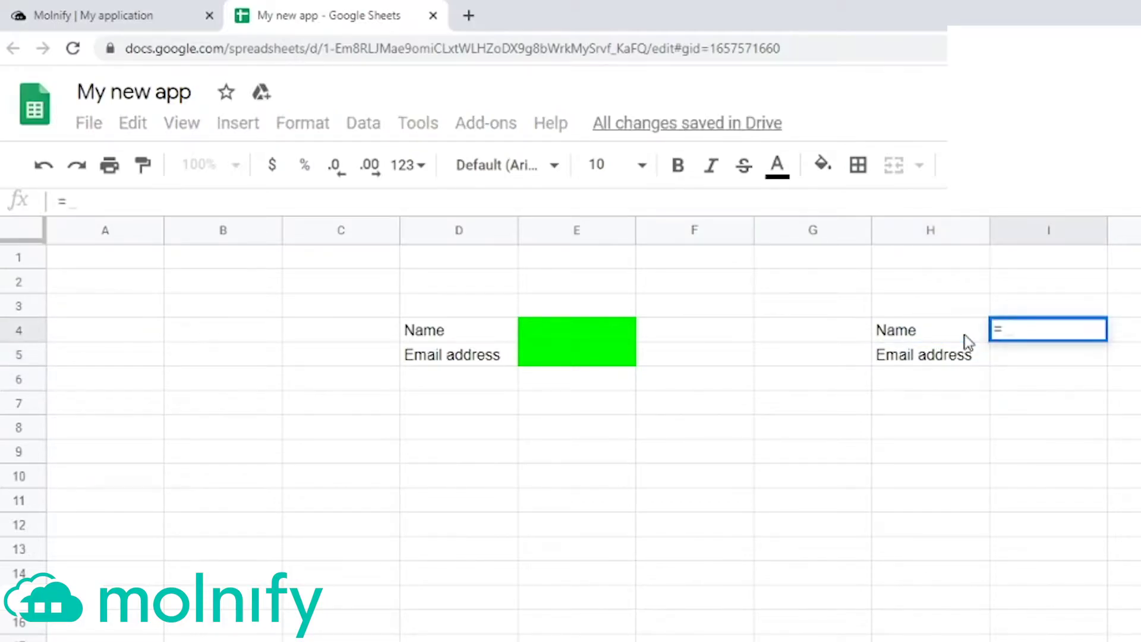
type("IF(")
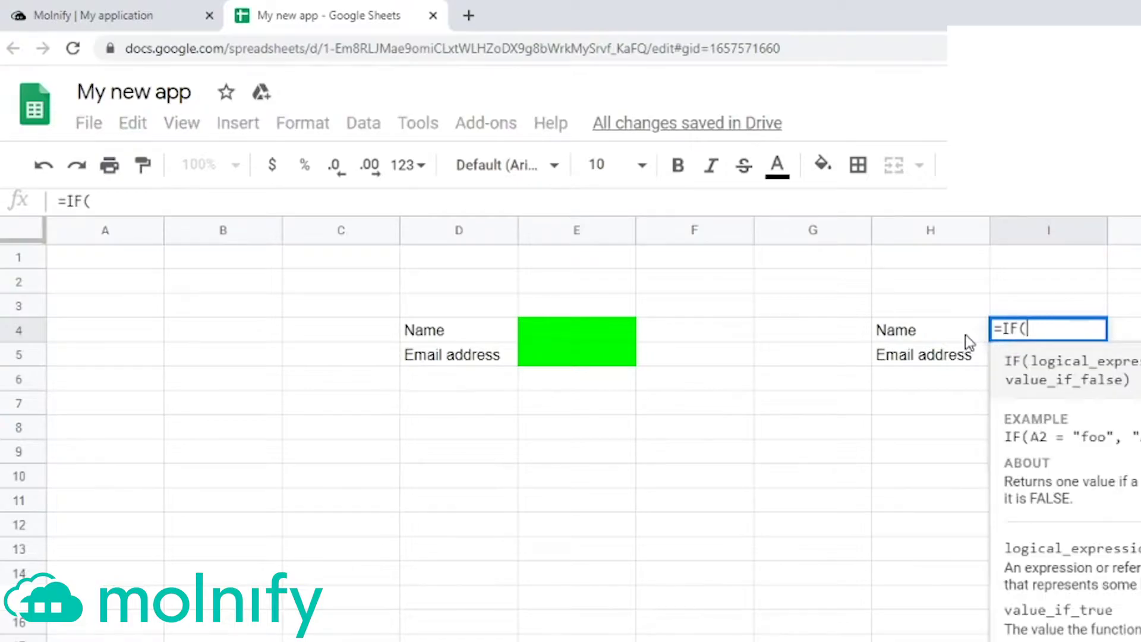
left_click(579, 328)
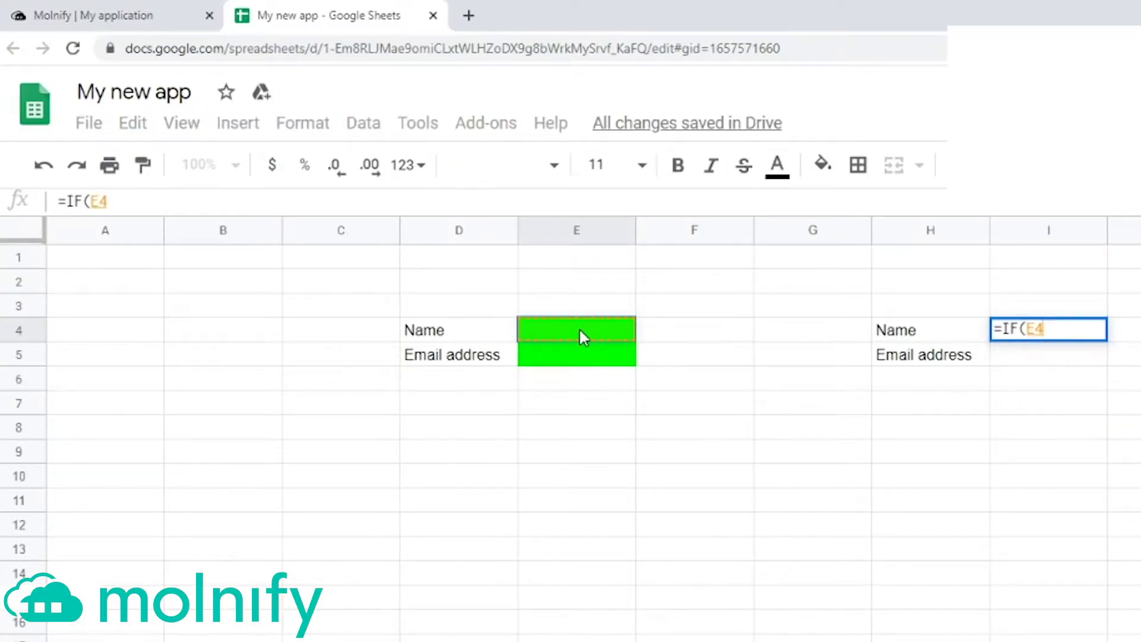
type("=\"\";")
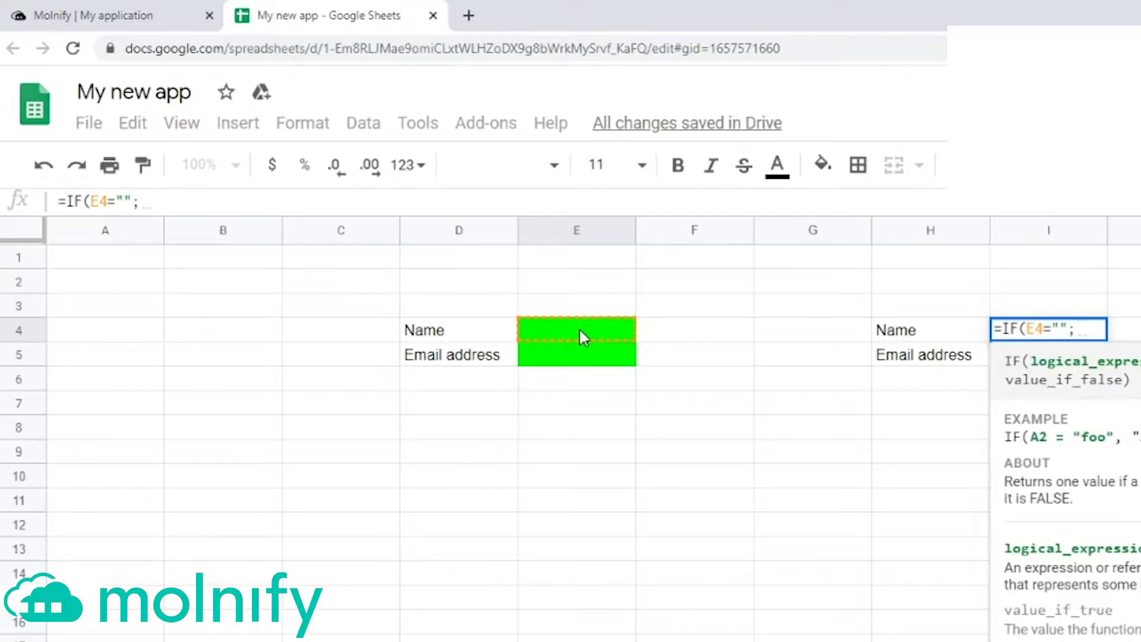
type("\"--\";")
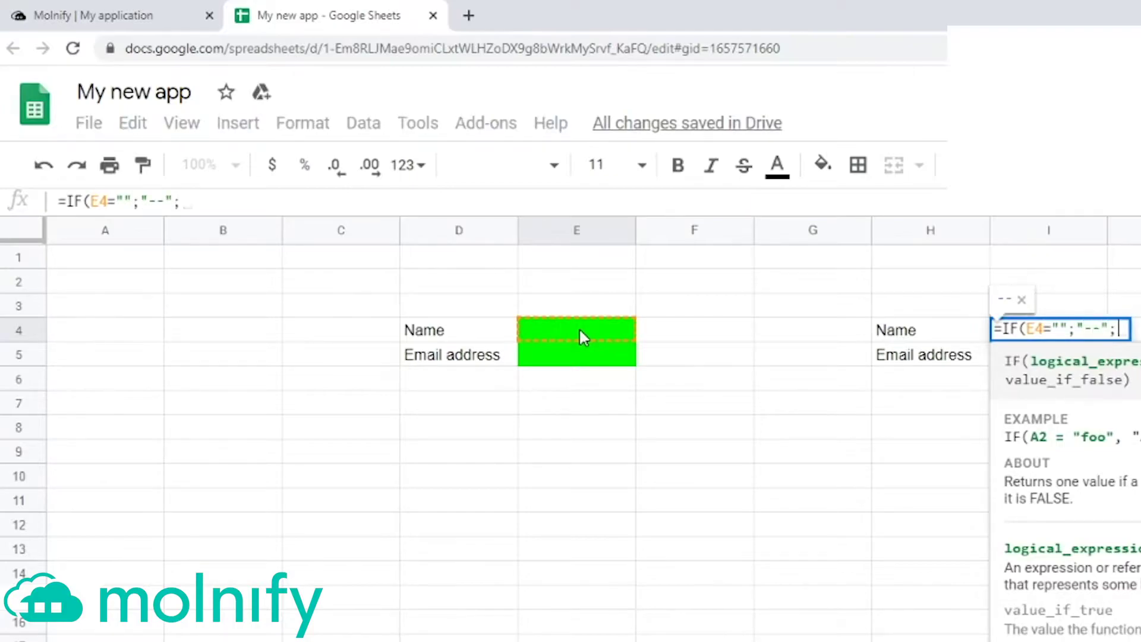
left_click(580, 331)
type(")")
key("Return")
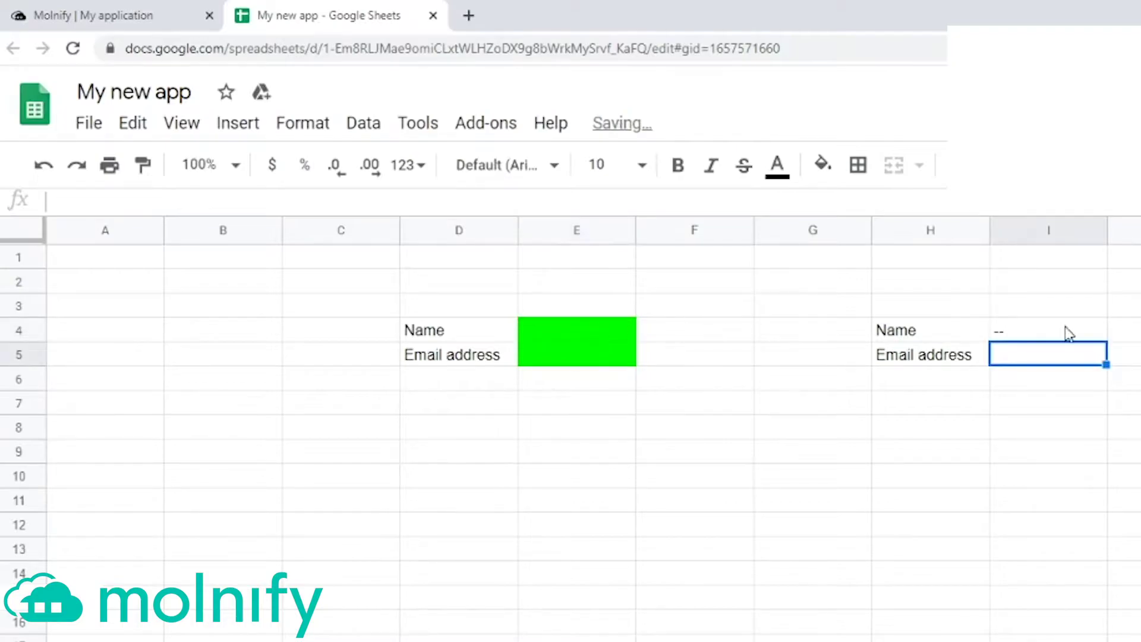
left_click(1080, 333)
left_click_drag(1106, 343, 1101, 360)
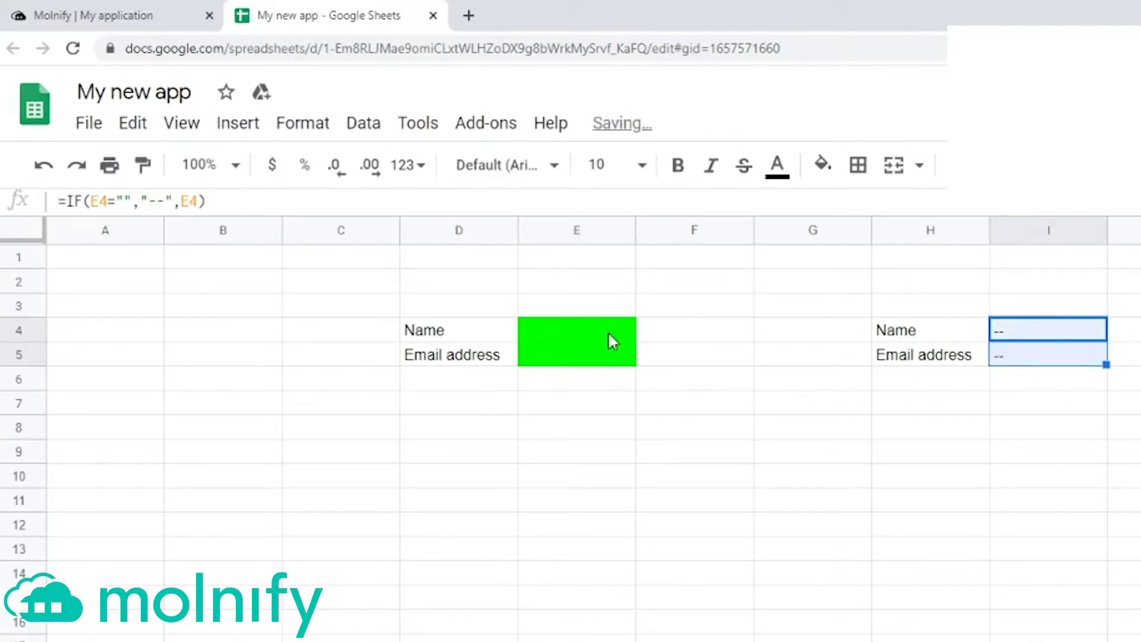
Step: Test the formula by entering a name in E4, then delete it
left_click(608, 331)
type("Mattias")
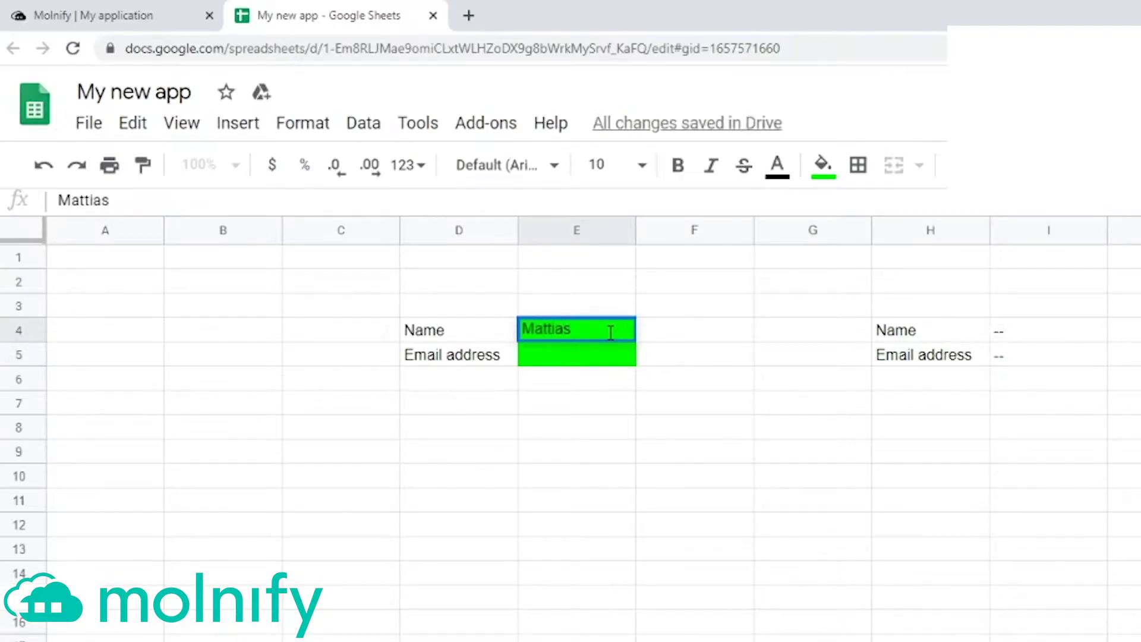
key("Return")
left_click(583, 323)
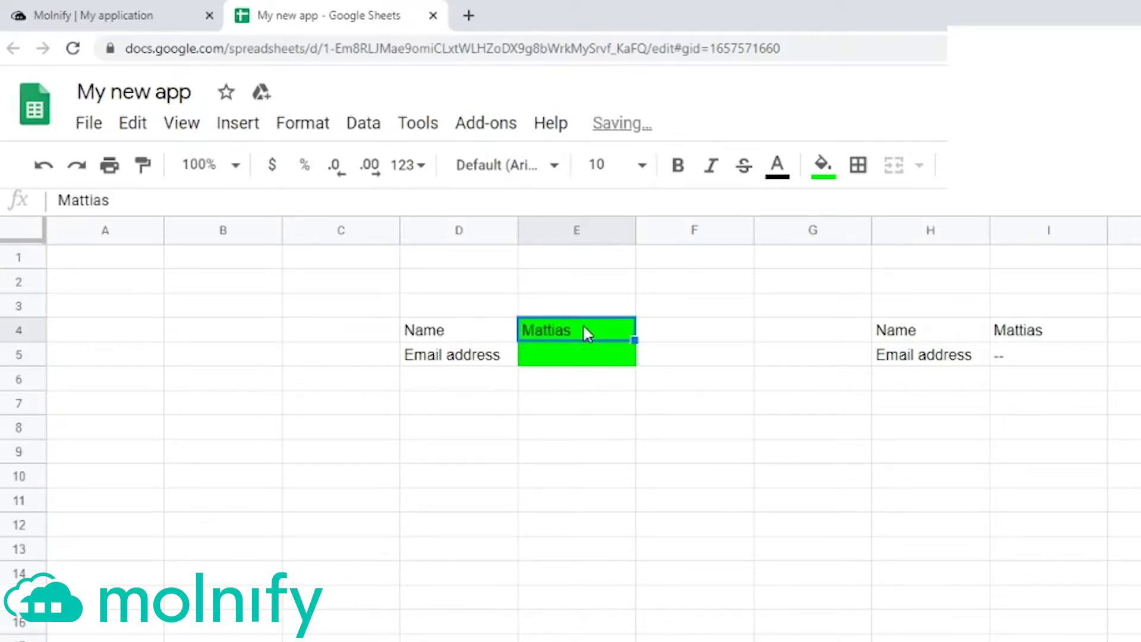
key("BackSpace")
left_click_drag(1039, 337, 1045, 362)
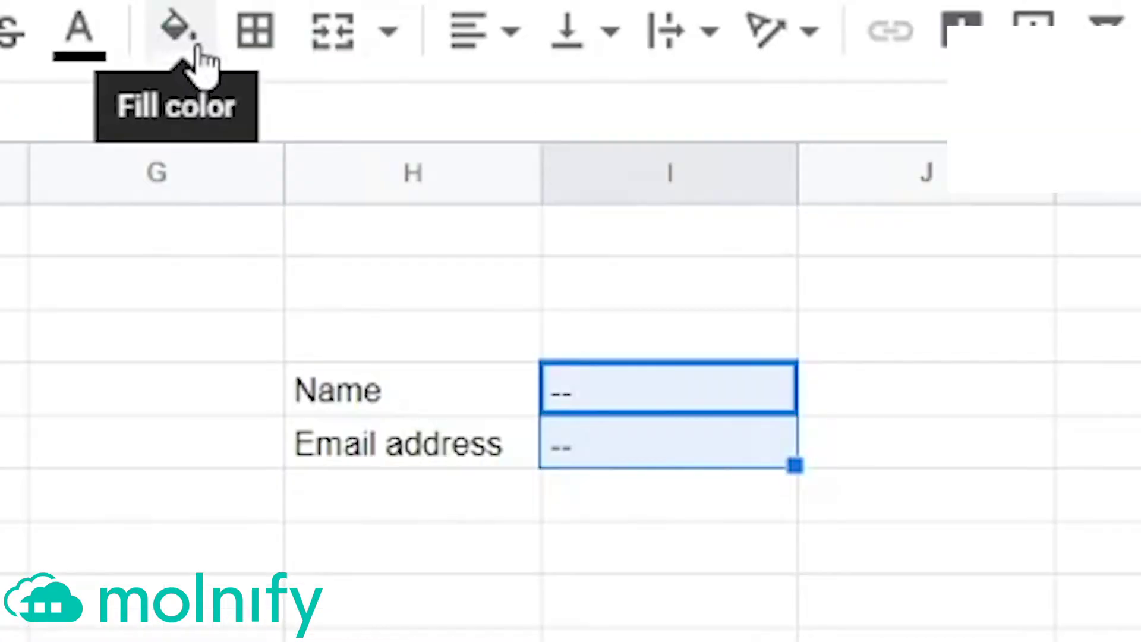
Step: Fill the result cells I4:I5 red
left_click(822, 164)
left_click(255, 280)
left_click(927, 633)
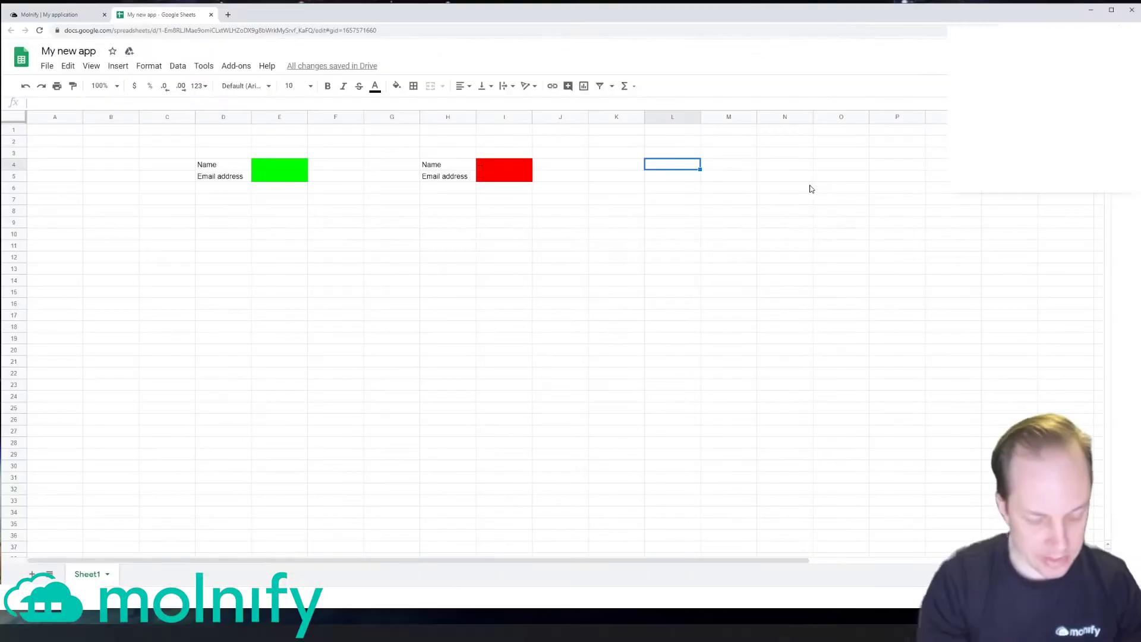
Step: Enter settings 'id' / 'addrowemail' in L4:M4 and 'name' / 'Your information' in L5:M5
type("id")
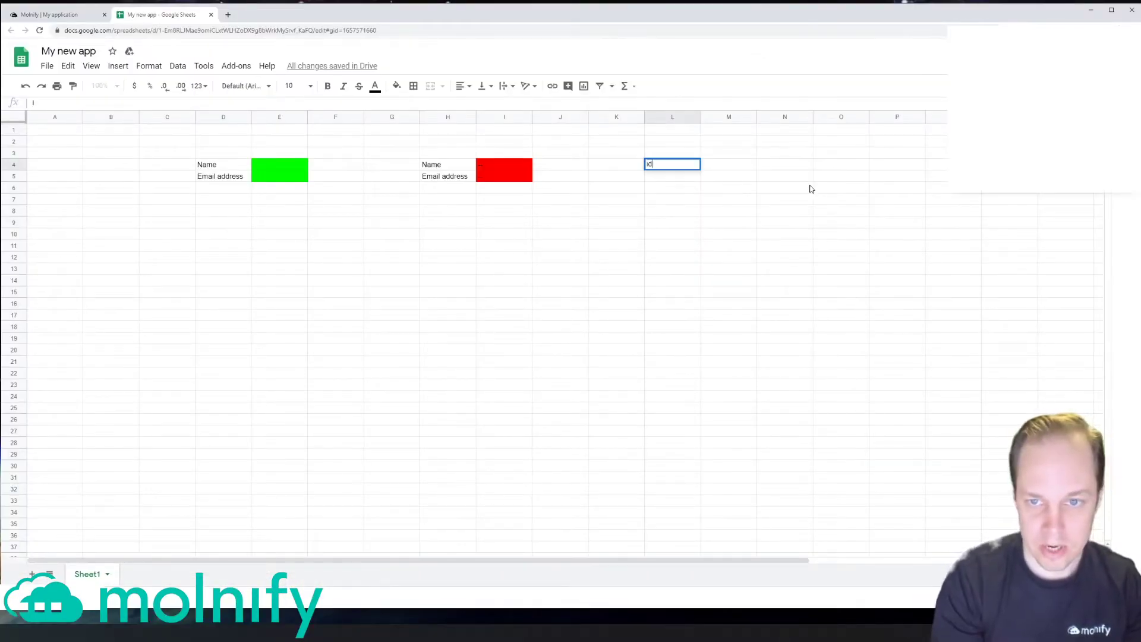
key("Tab")
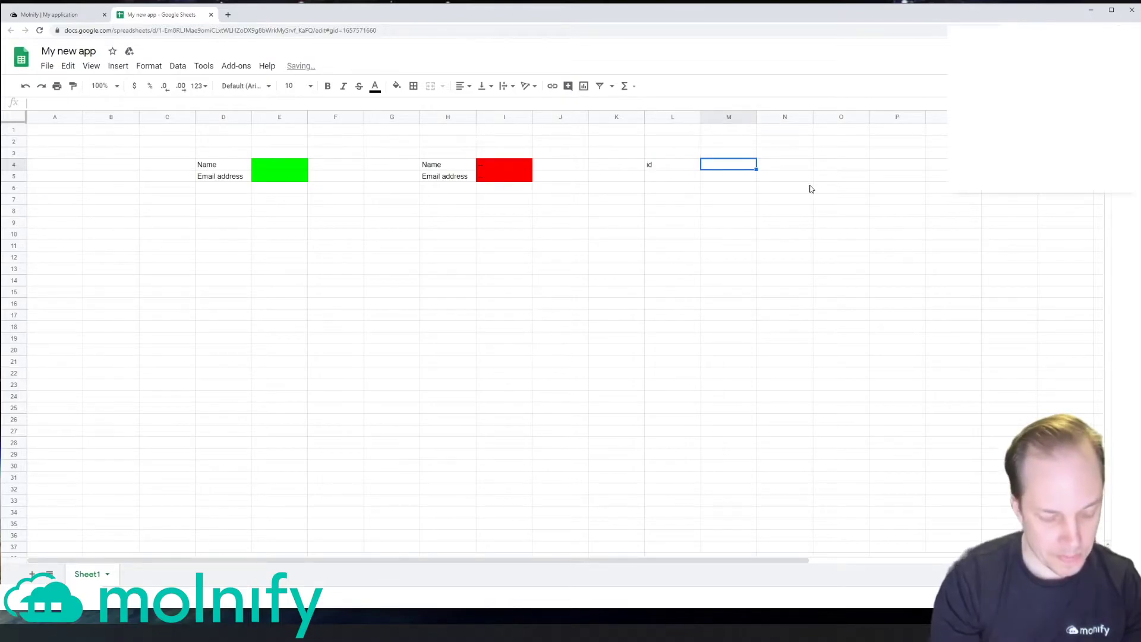
type("addrowe")
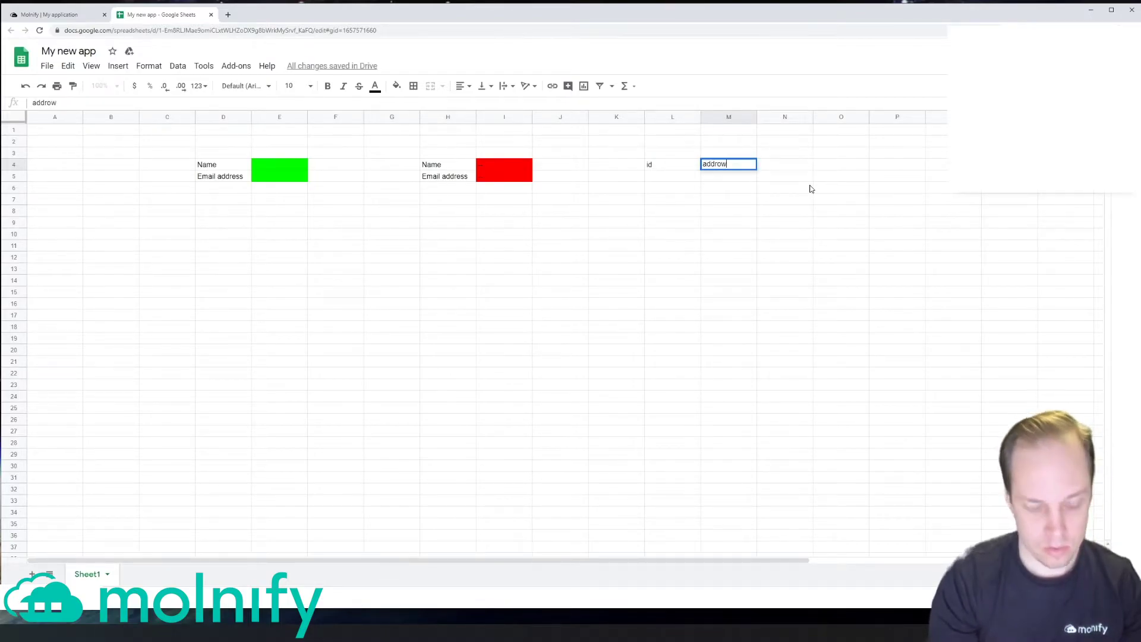
type("mail")
key("Return")
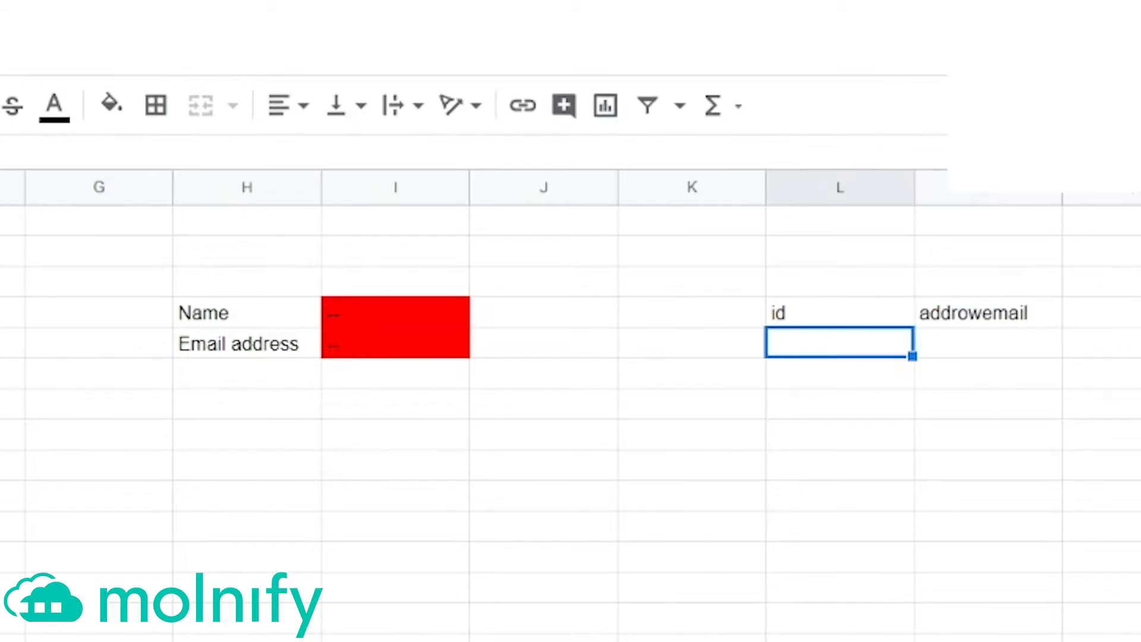
type("name")
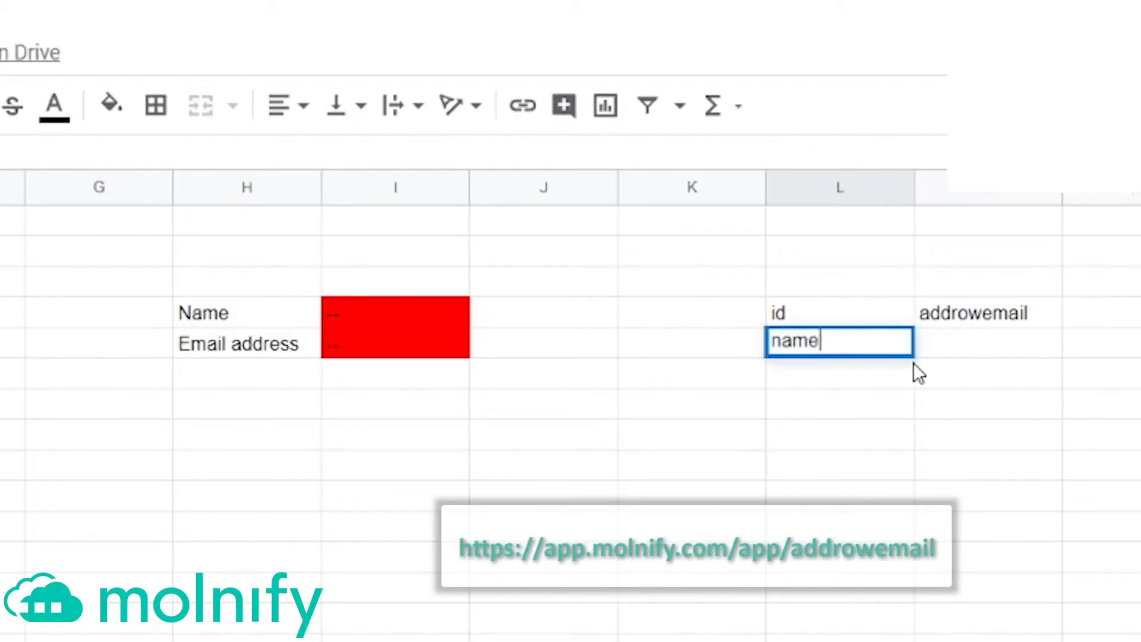
key("Tab")
type("Your ")
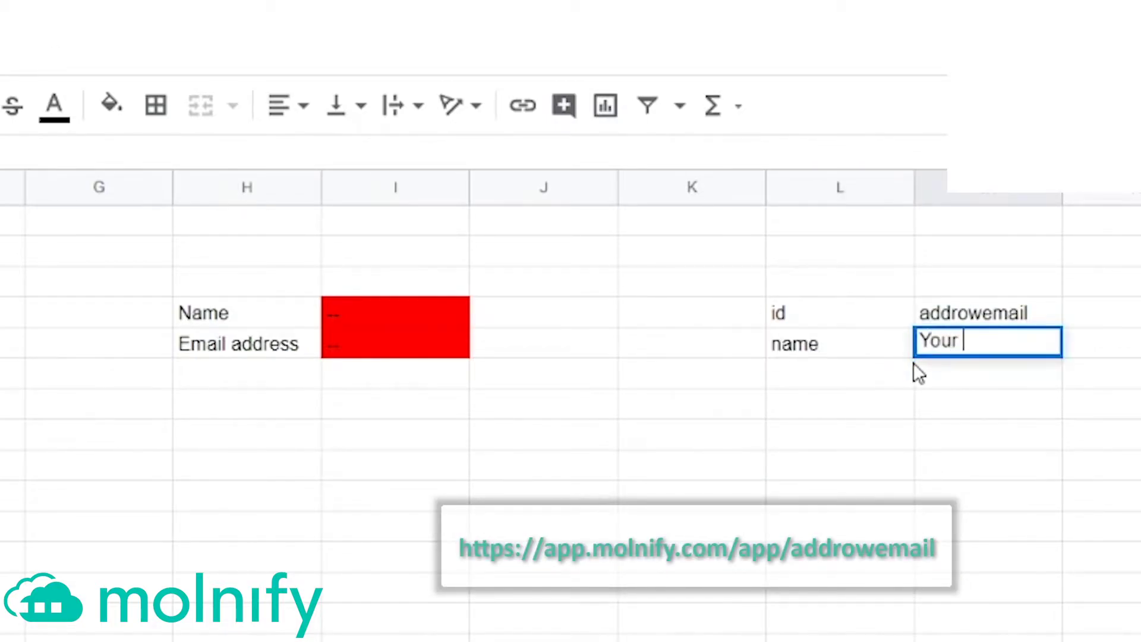
type("information")
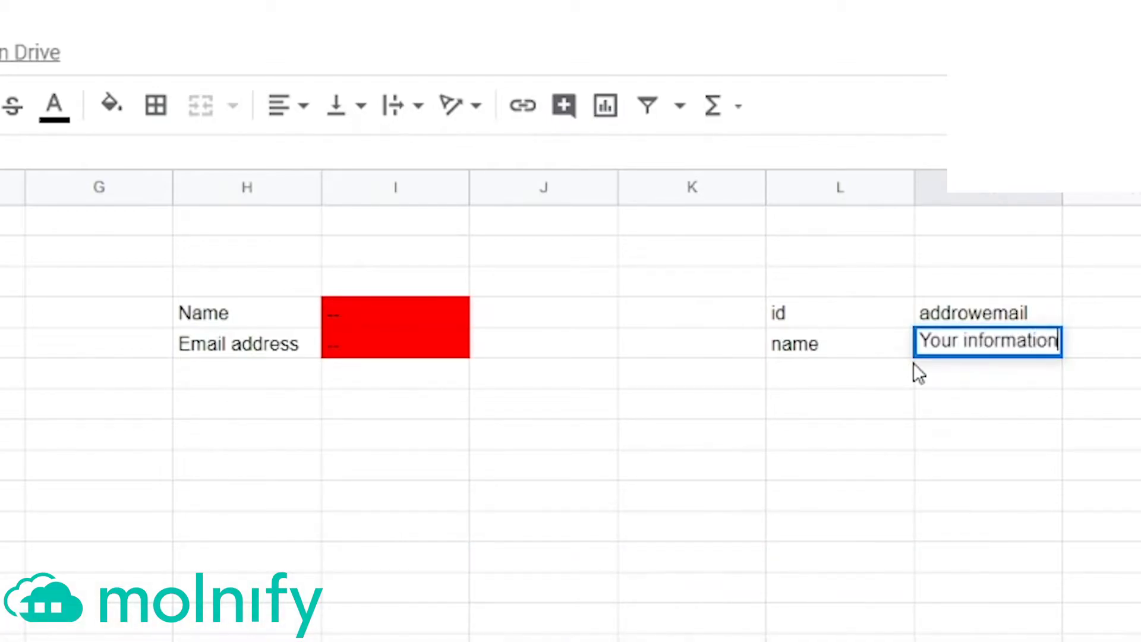
key("Return")
Step: Give the L4:M5 settings cells a purple fill and white text
left_click_drag(845, 312, 975, 344)
left_click(110, 105)
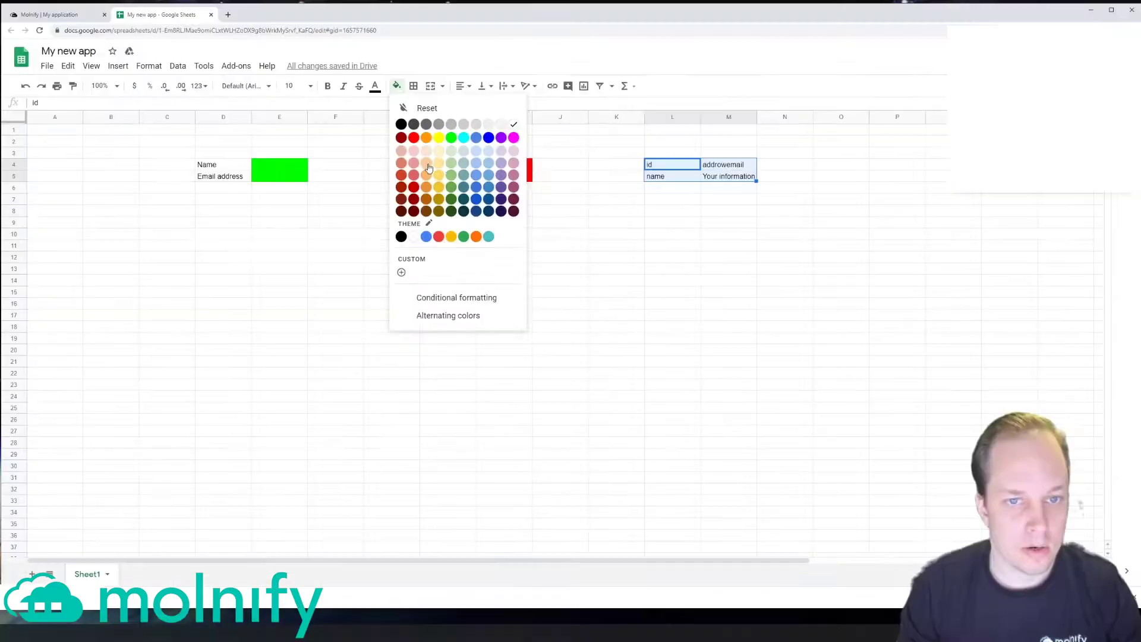
left_click(503, 136)
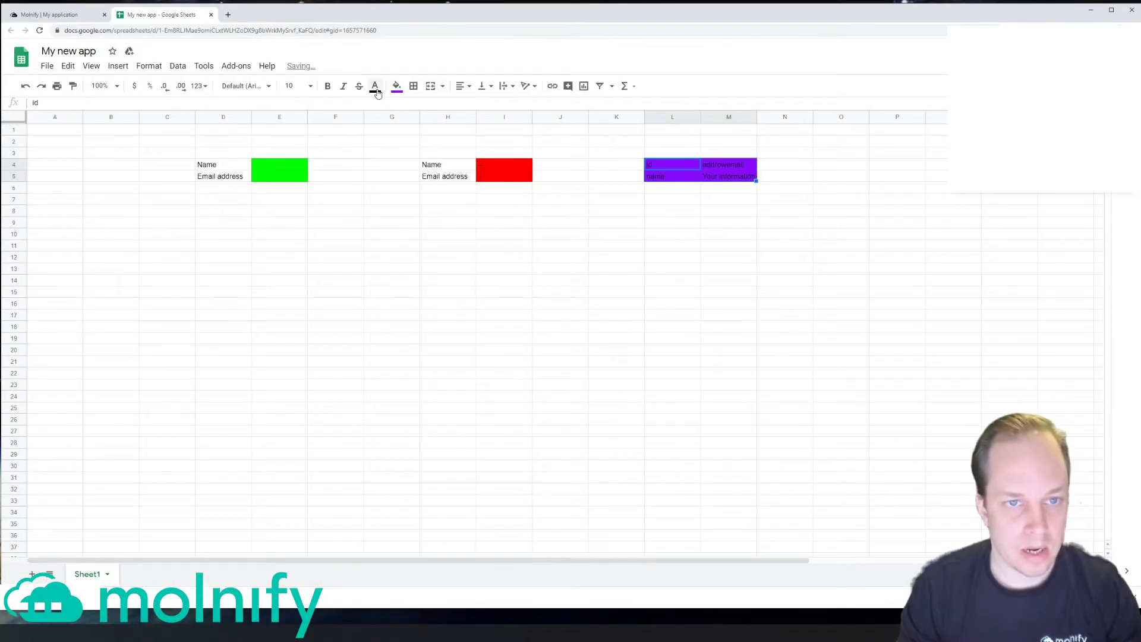
left_click(375, 85)
left_click(493, 127)
left_click(733, 199)
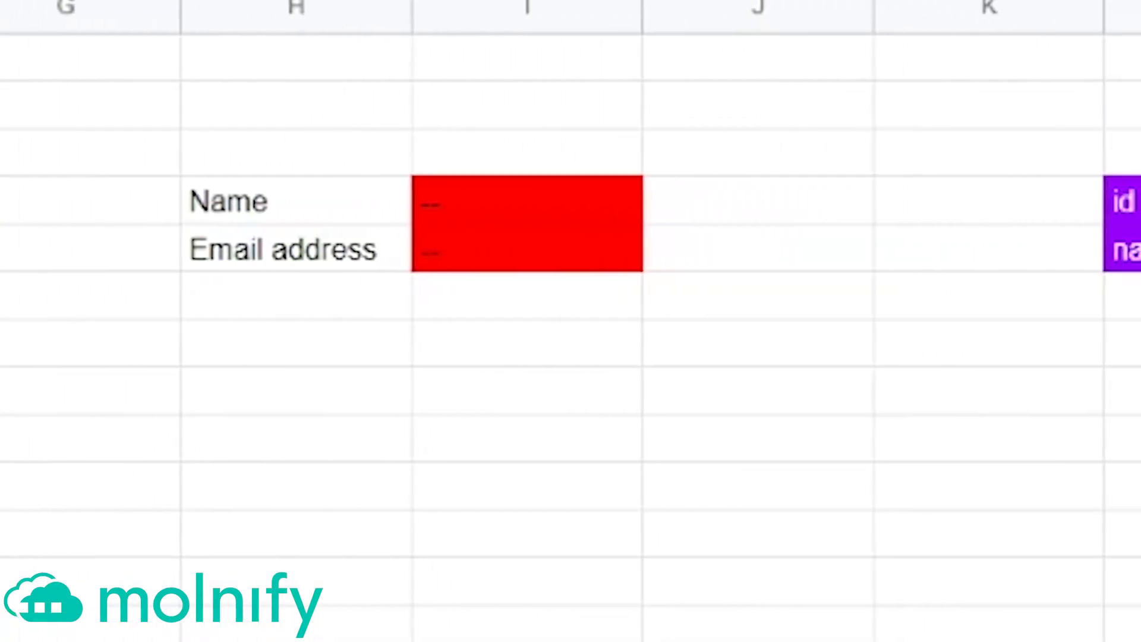
Step: Update the Molnify app from the sheet, then enter a test name and e-mail address
left_click(40, 17)
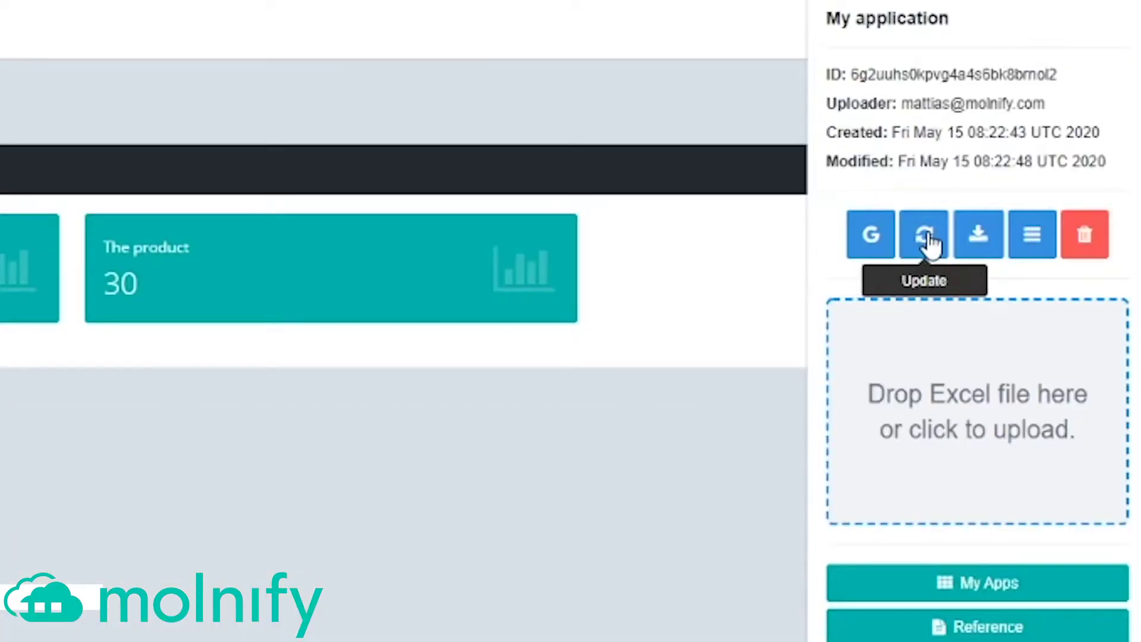
left_click(927, 238)
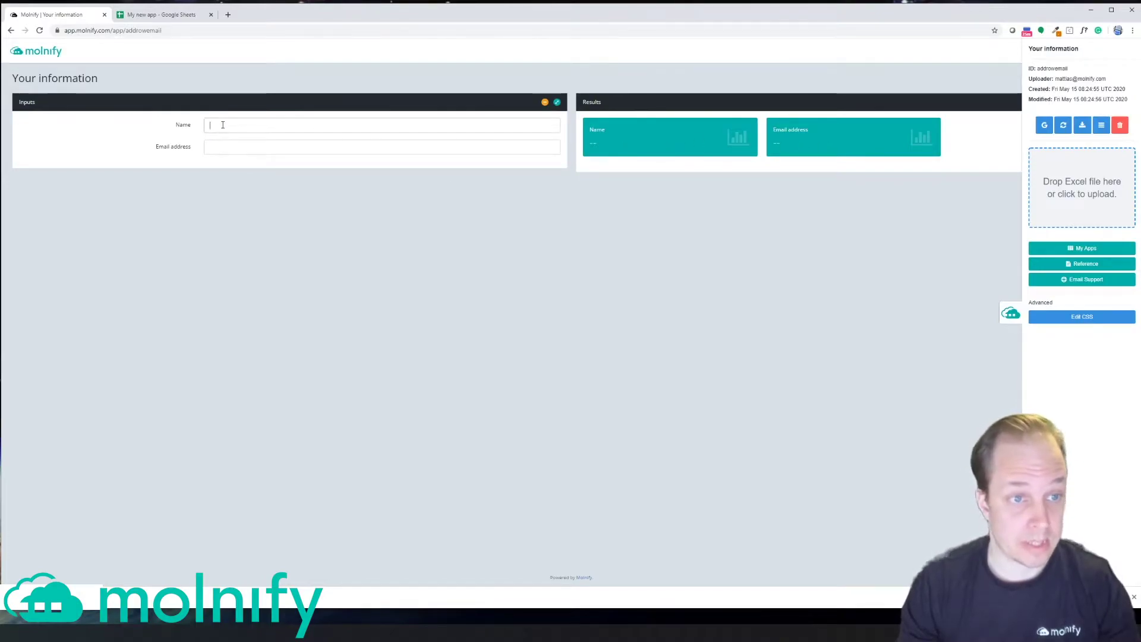
left_click(255, 125)
type("mattias")
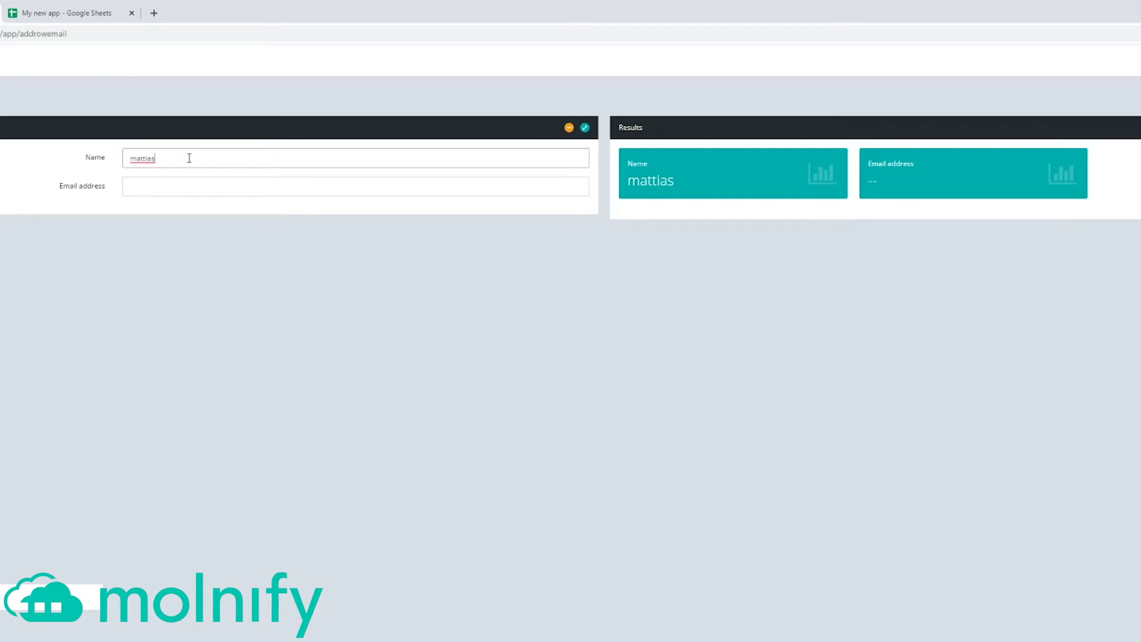
key("Tab")
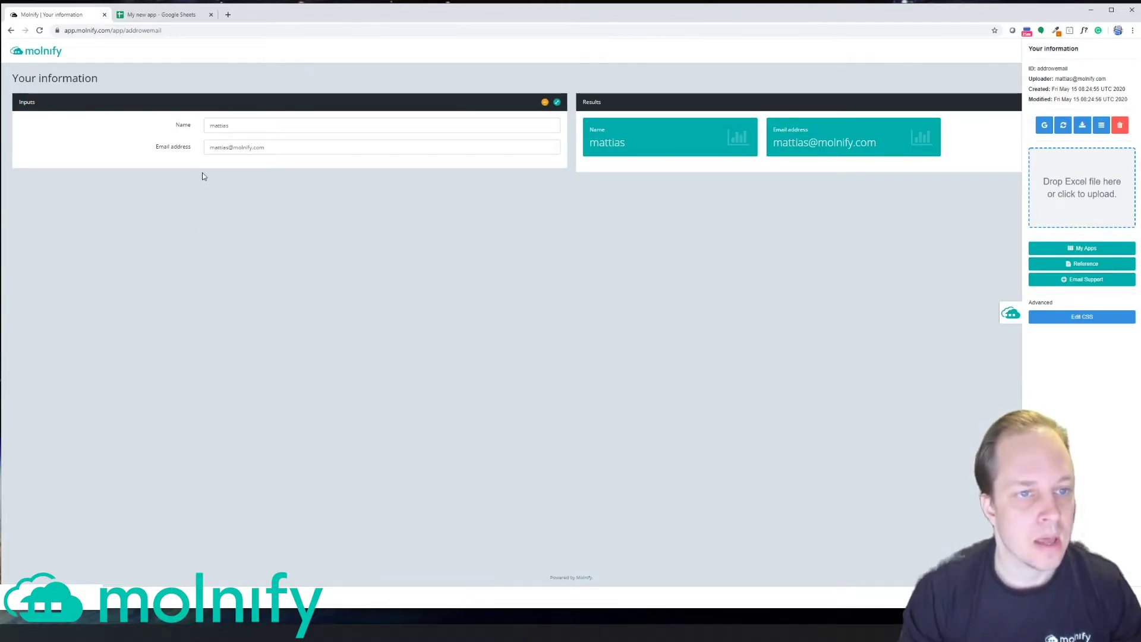
Step: Add a new sheet named 'data'
left_click(166, 15)
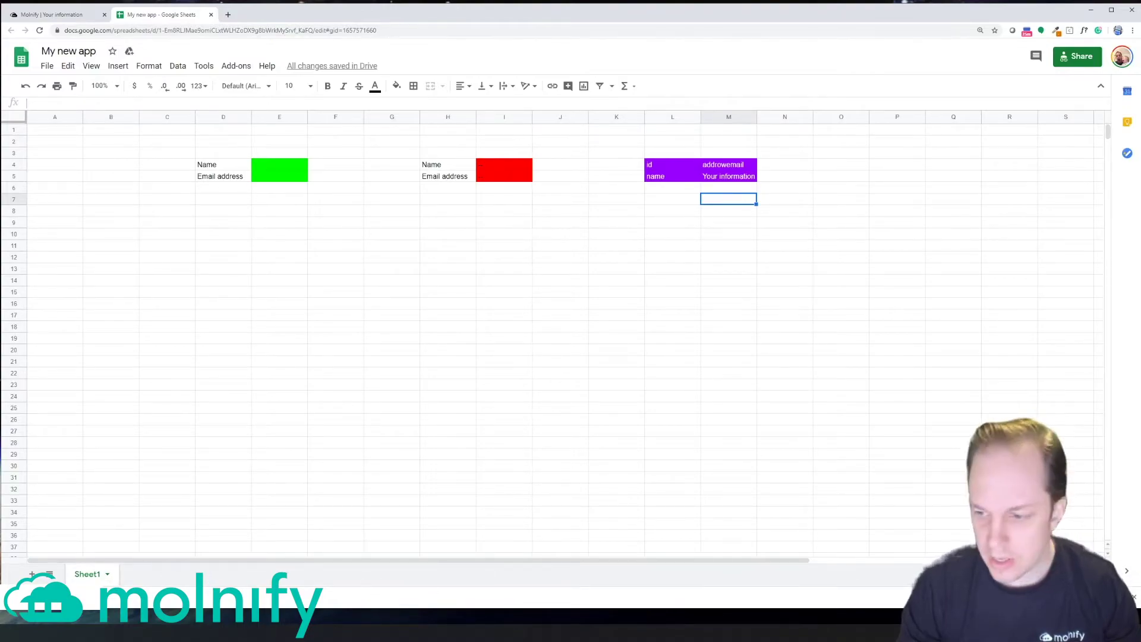
left_click(1135, 602)
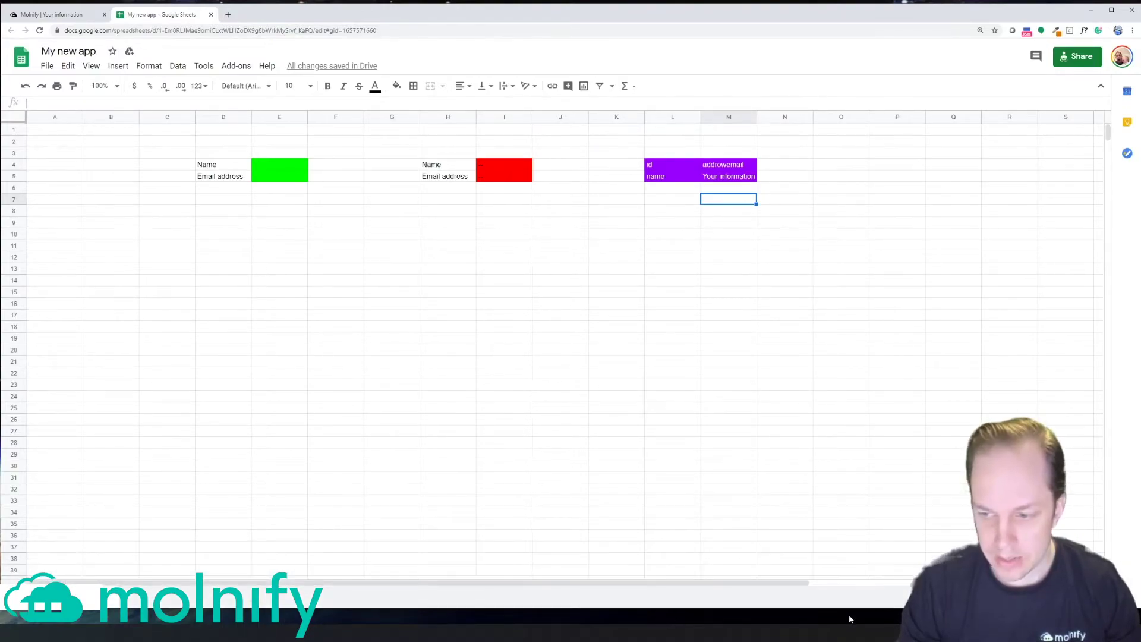
left_click(142, 597)
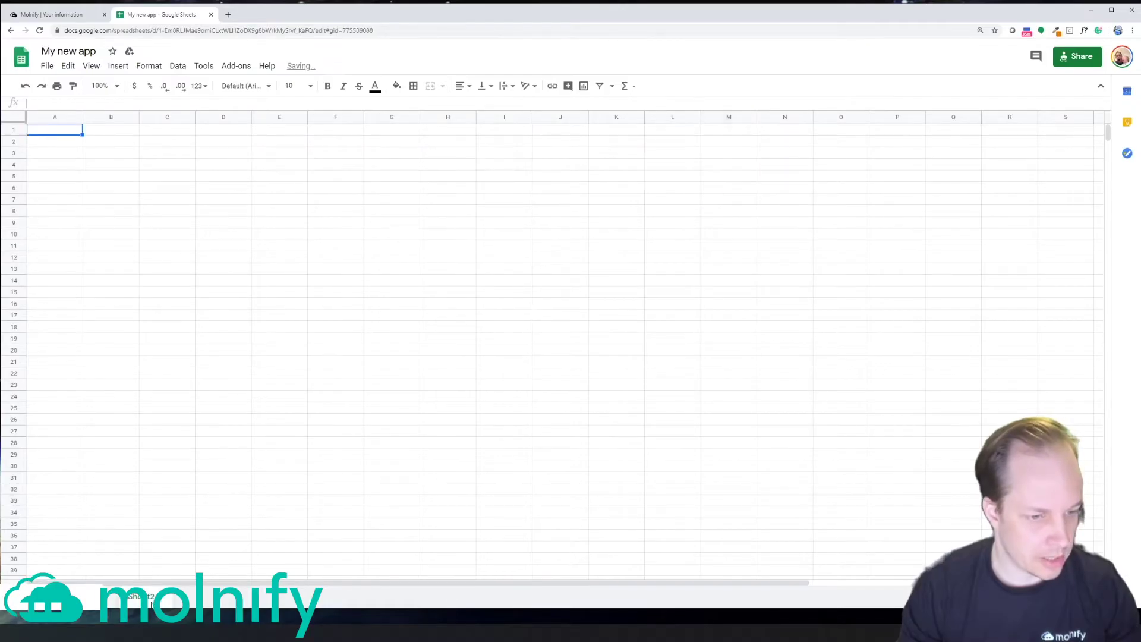
double_click(143, 600)
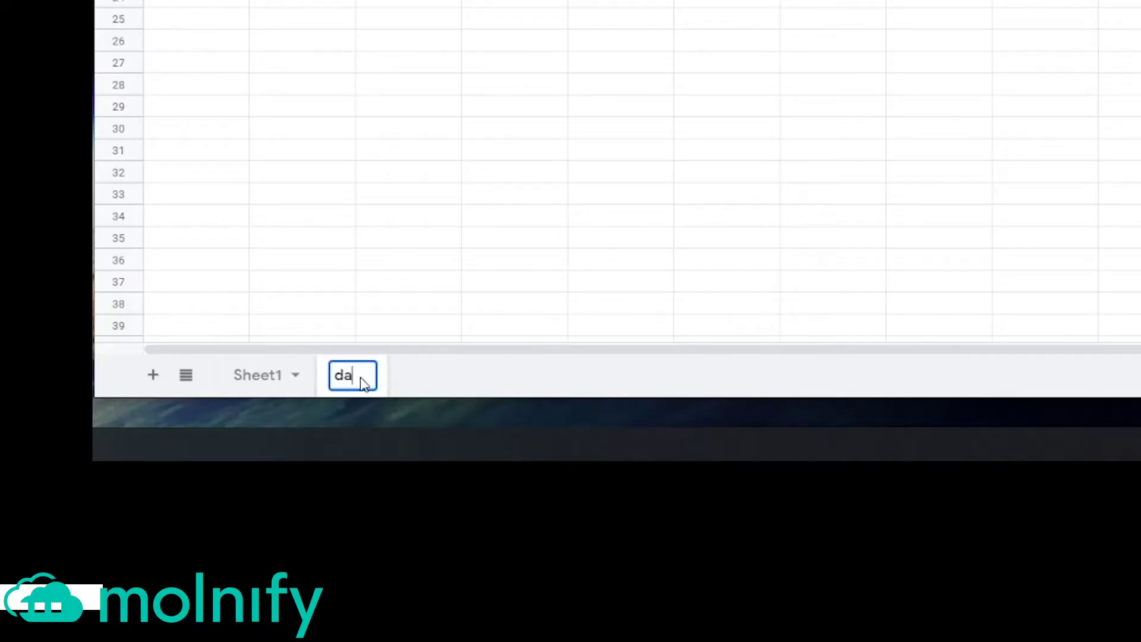
type("ta")
key("Return")
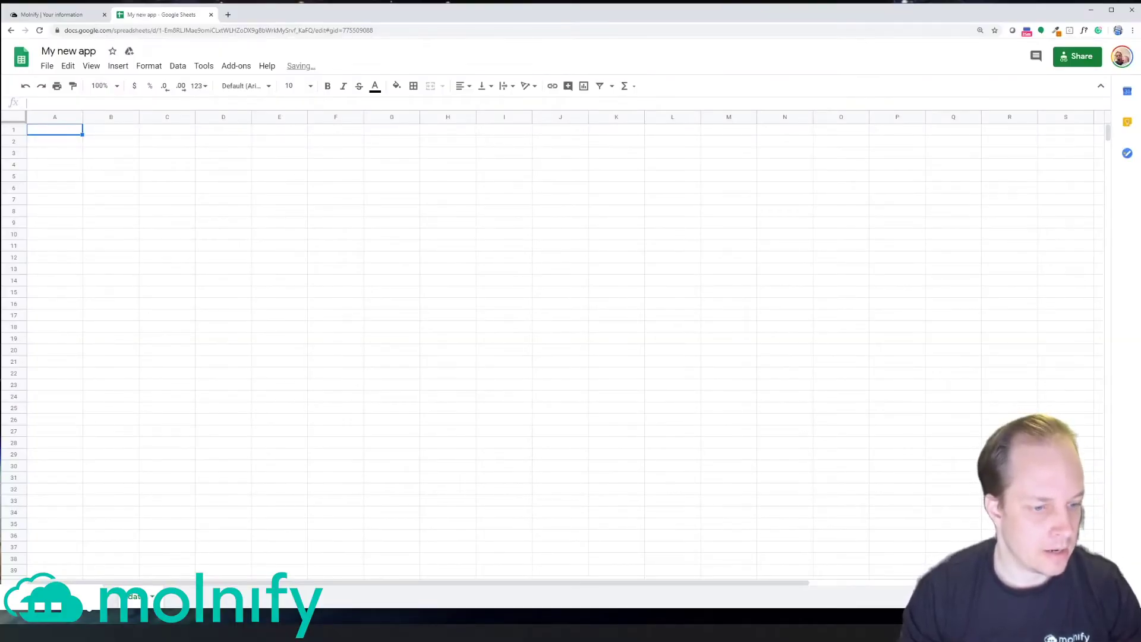
Step: Enter bold headers 'Name' in A1 and 'Email' in B1
type("Name")
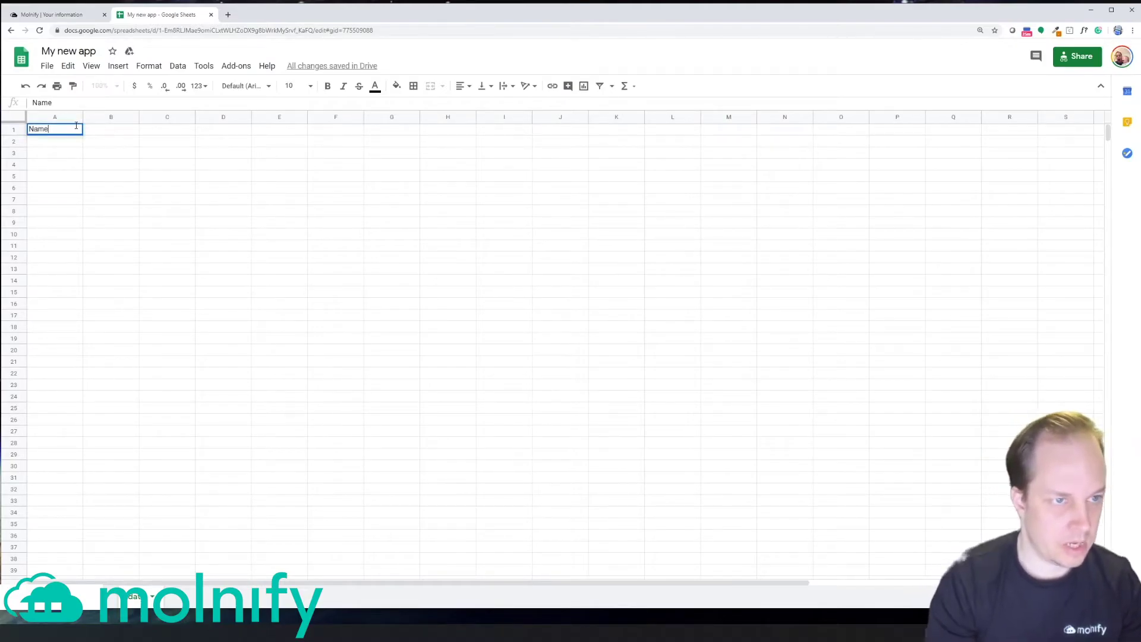
key("Tab")
type("Email")
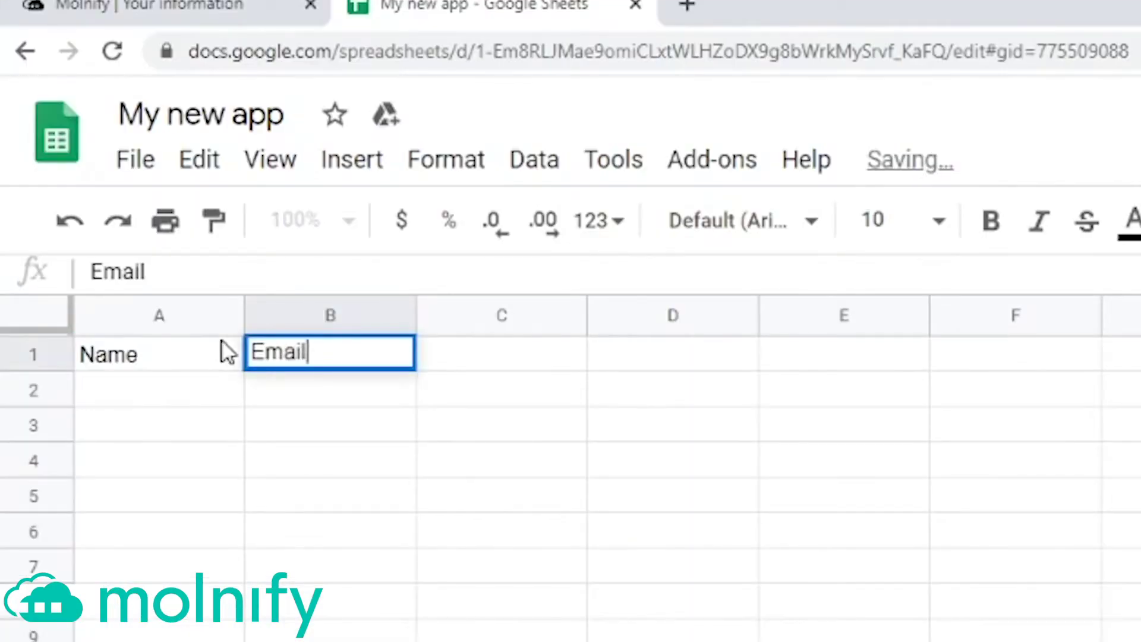
key("Return")
left_click(223, 350)
key("shift+Right")
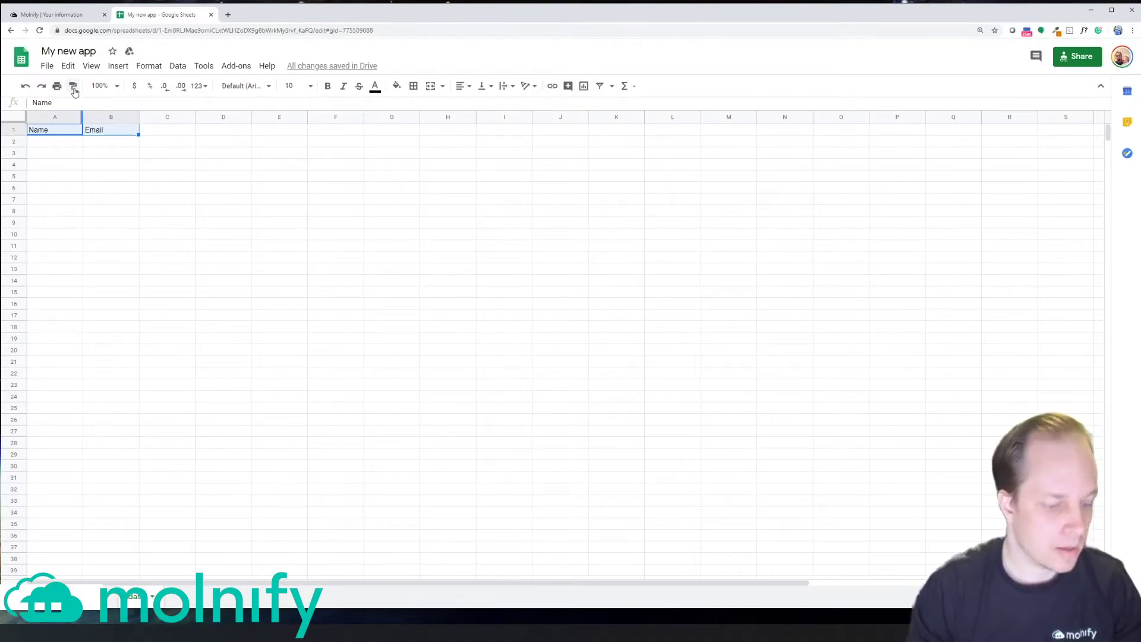
key("ctrl+b")
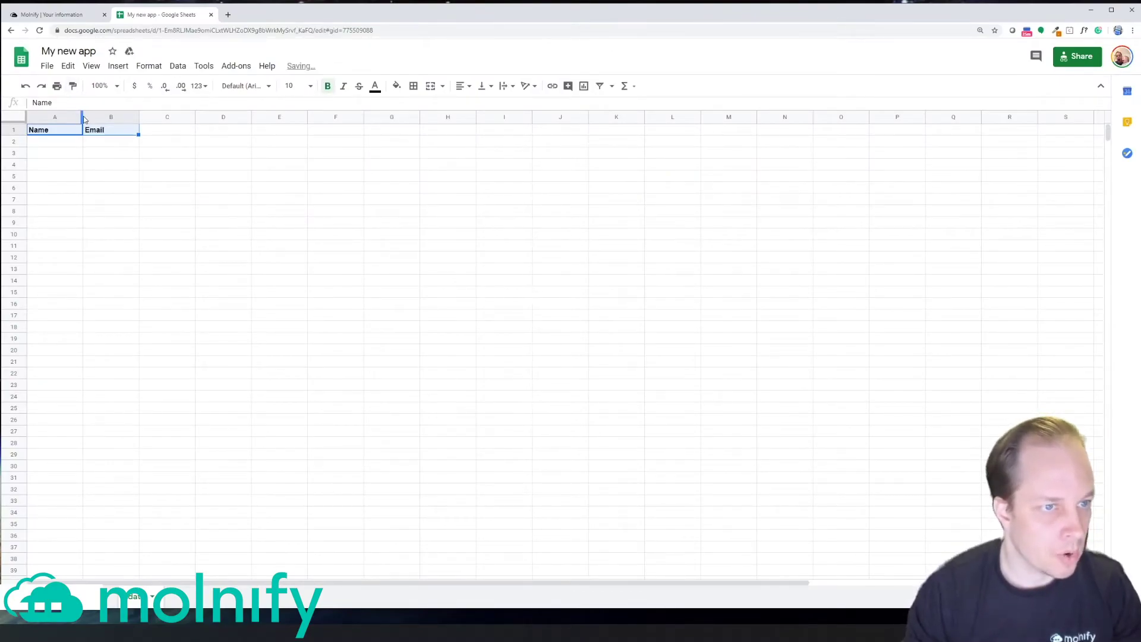
Step: Widen columns A and B on the data sheet, then return to the first sheet
left_click(127, 169)
left_click_drag(254, 117, 423, 129)
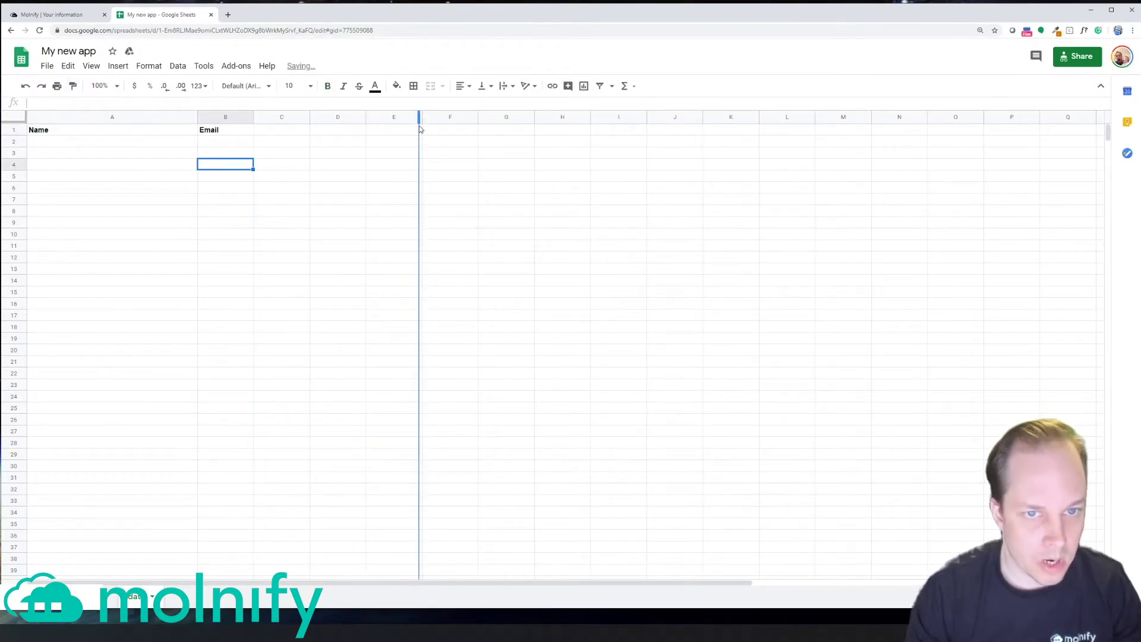
left_click(290, 213)
left_click(184, 145)
left_click_drag(184, 145, 354, 517)
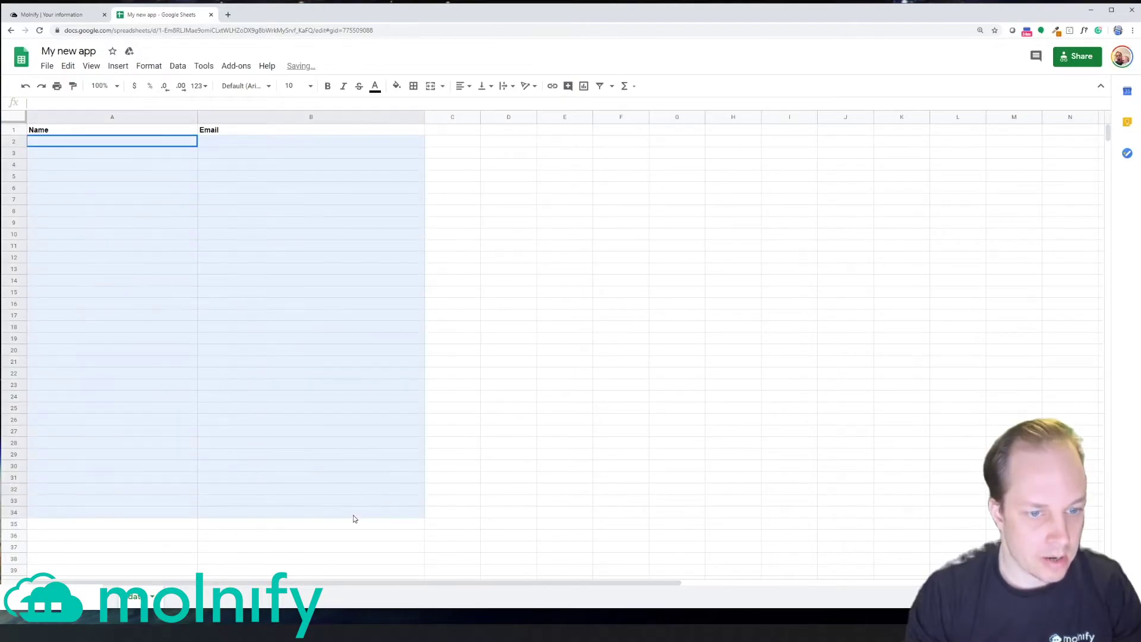
left_click(309, 273)
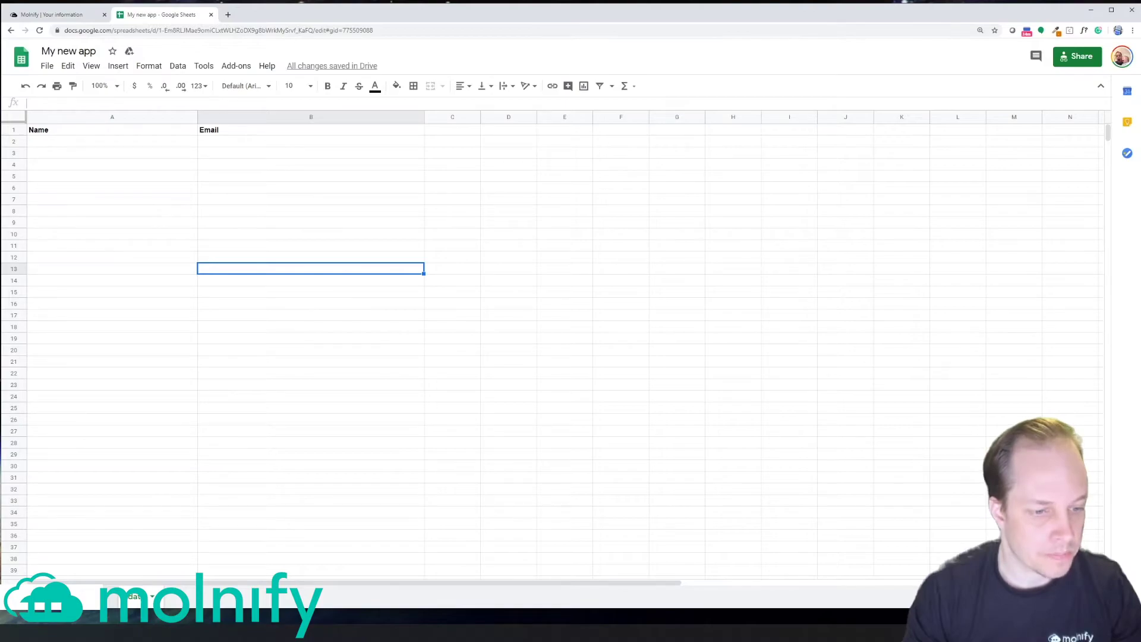
left_click(86, 597)
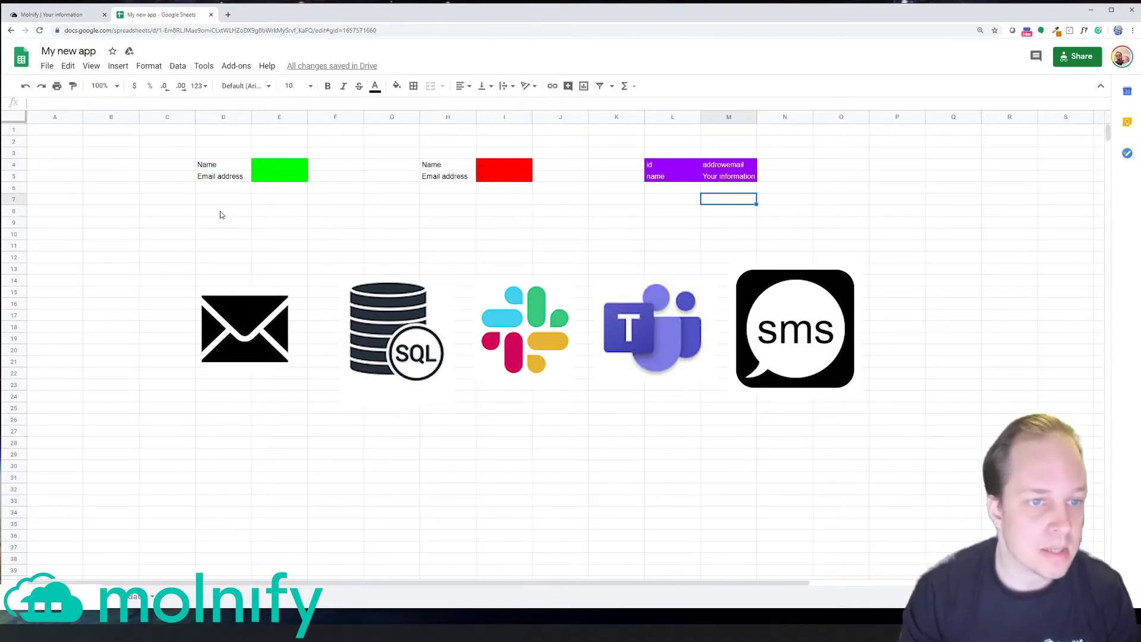
Step: Enter 'type' in D8, 'addrow' in E8, and the label 'id' in D9
left_click(220, 212)
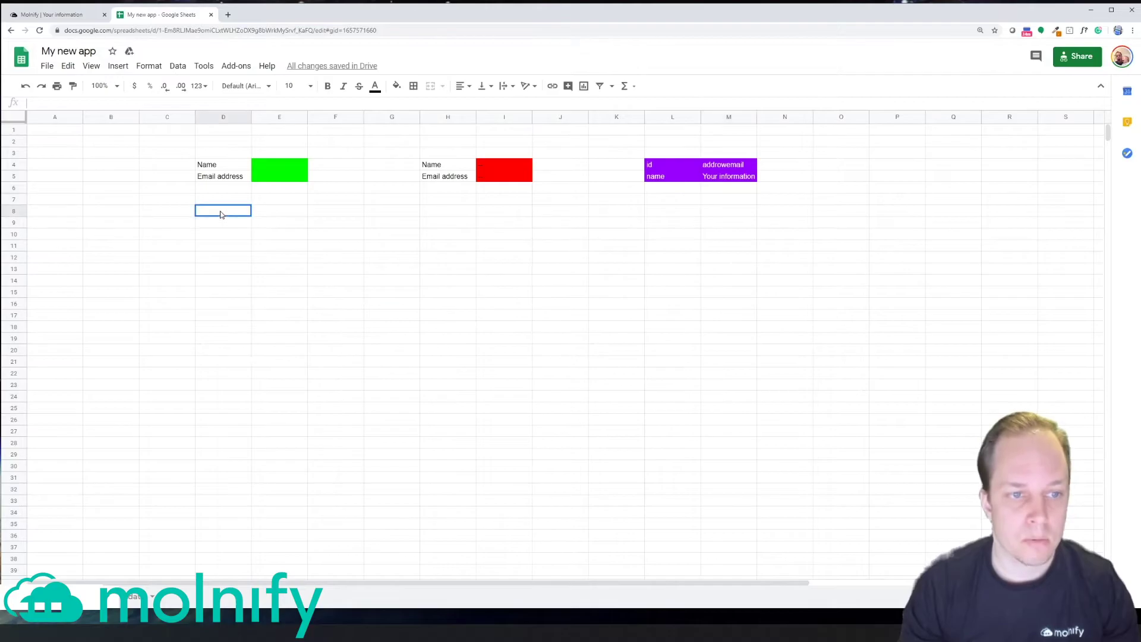
type("type")
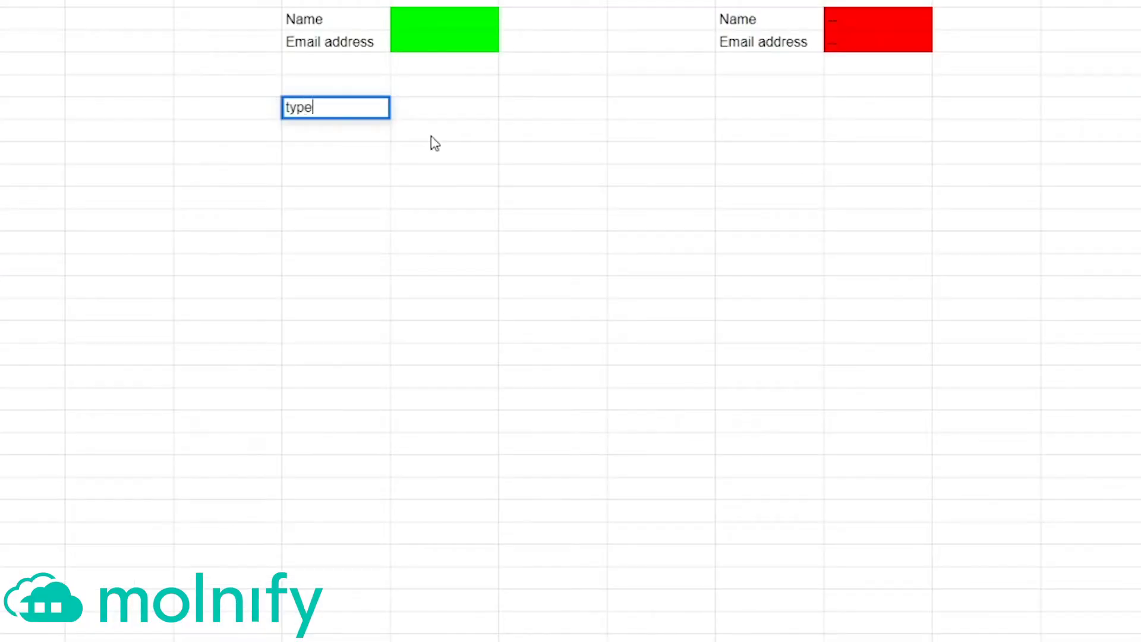
key("Tab")
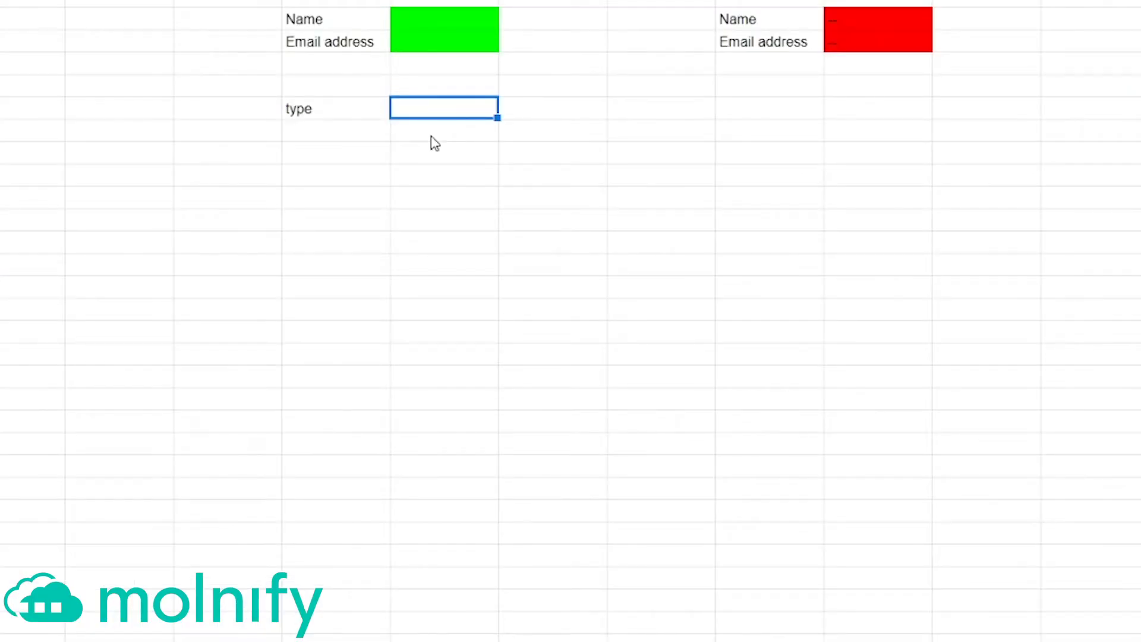
key("Left")
key("Right")
type("addrow")
key("Return")
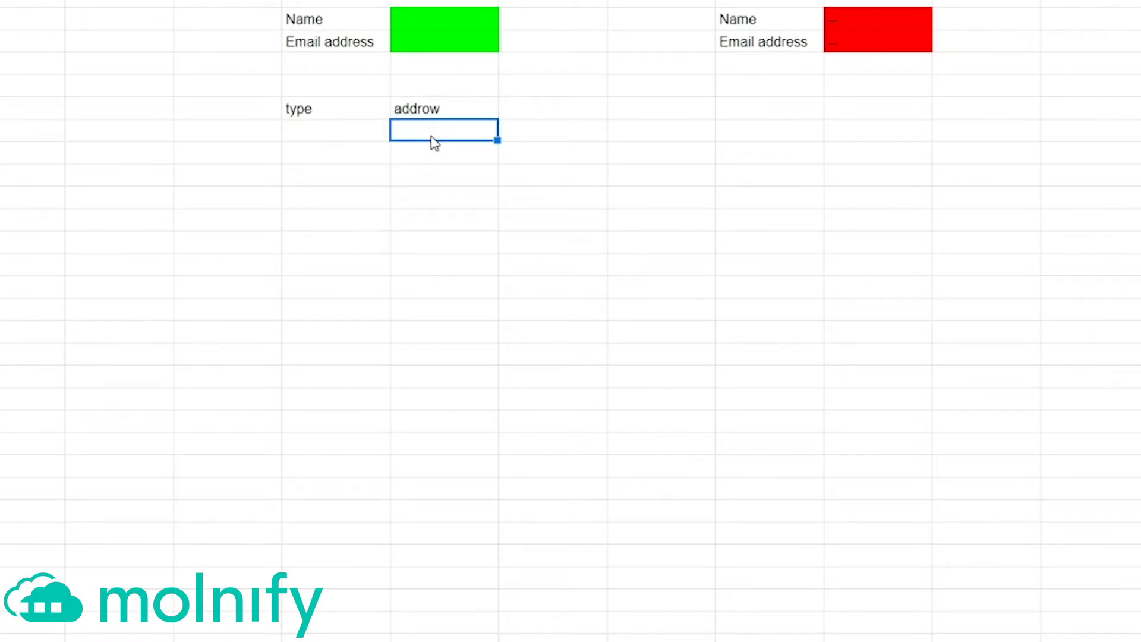
key("Left")
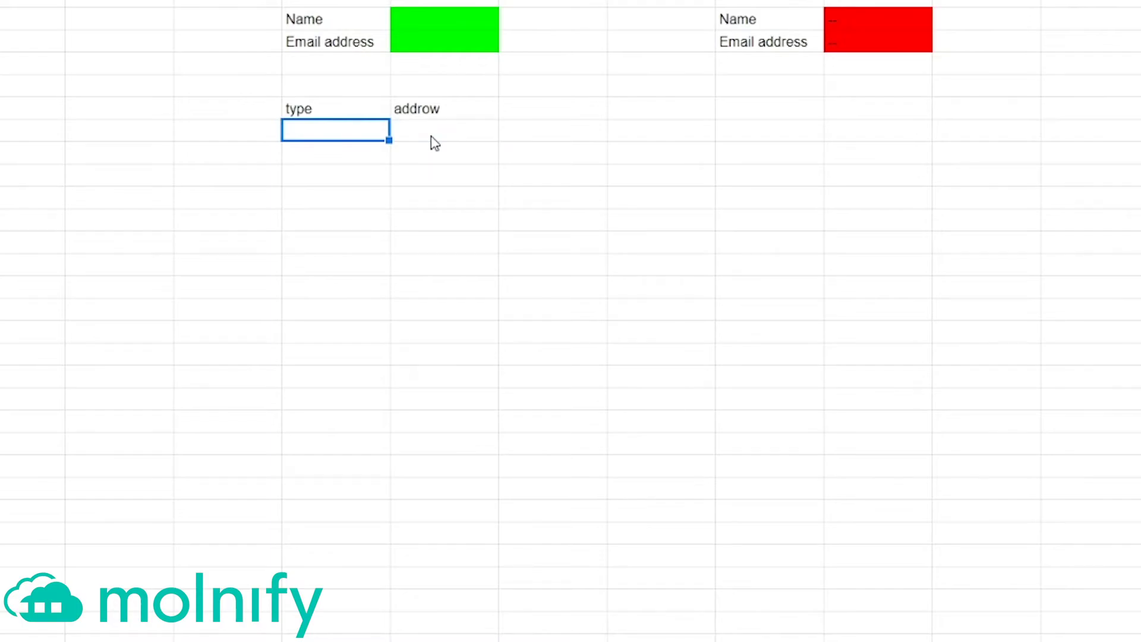
type("id")
key("Right")
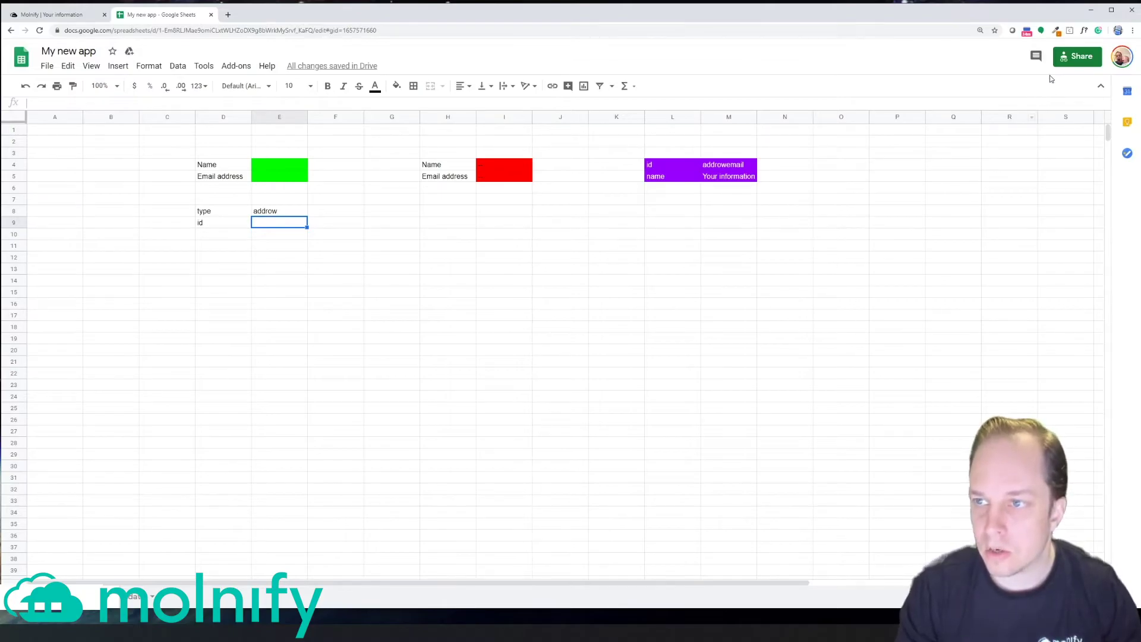
Step: Copy the spreadsheet's anyone-can-edit link from the sharing settings, then close them
left_click(1076, 59)
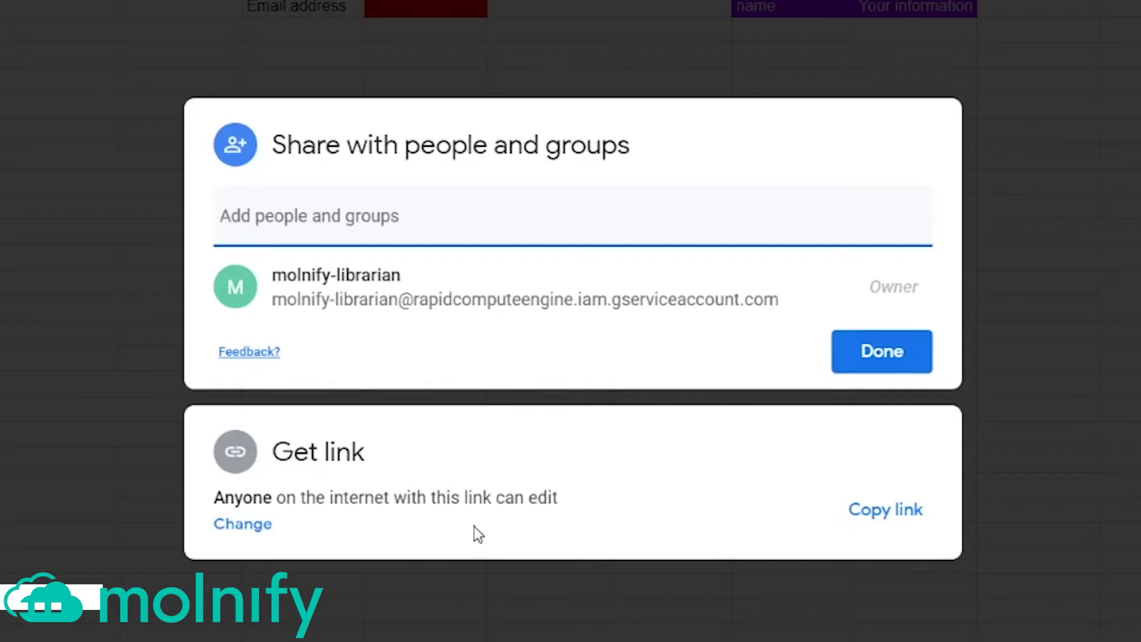
left_click(909, 514)
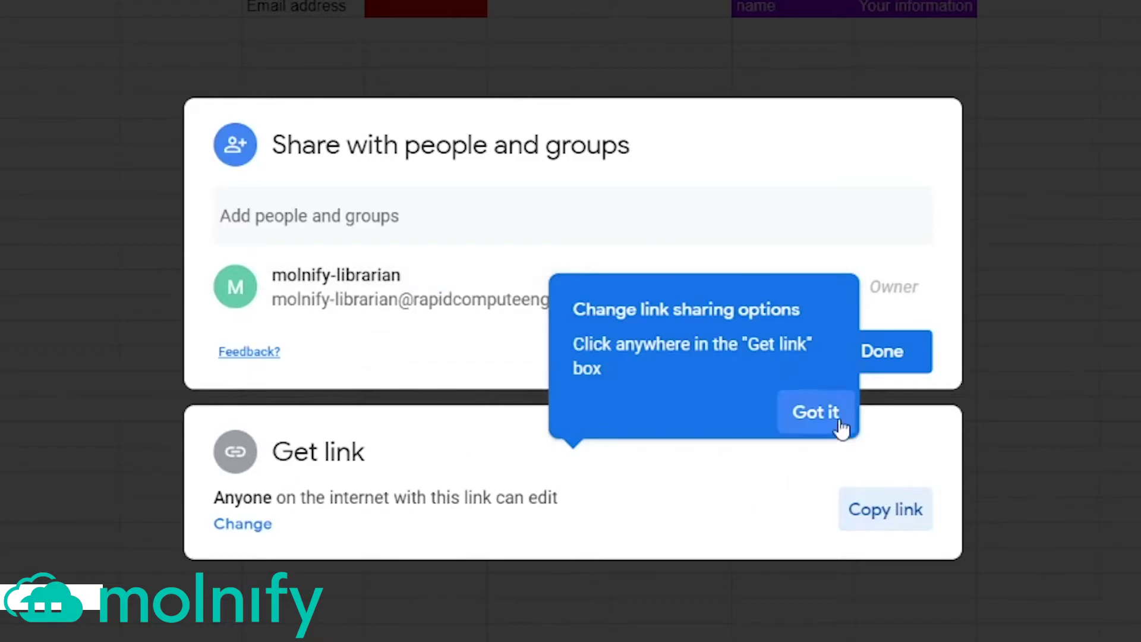
left_click(838, 417)
left_click(886, 518)
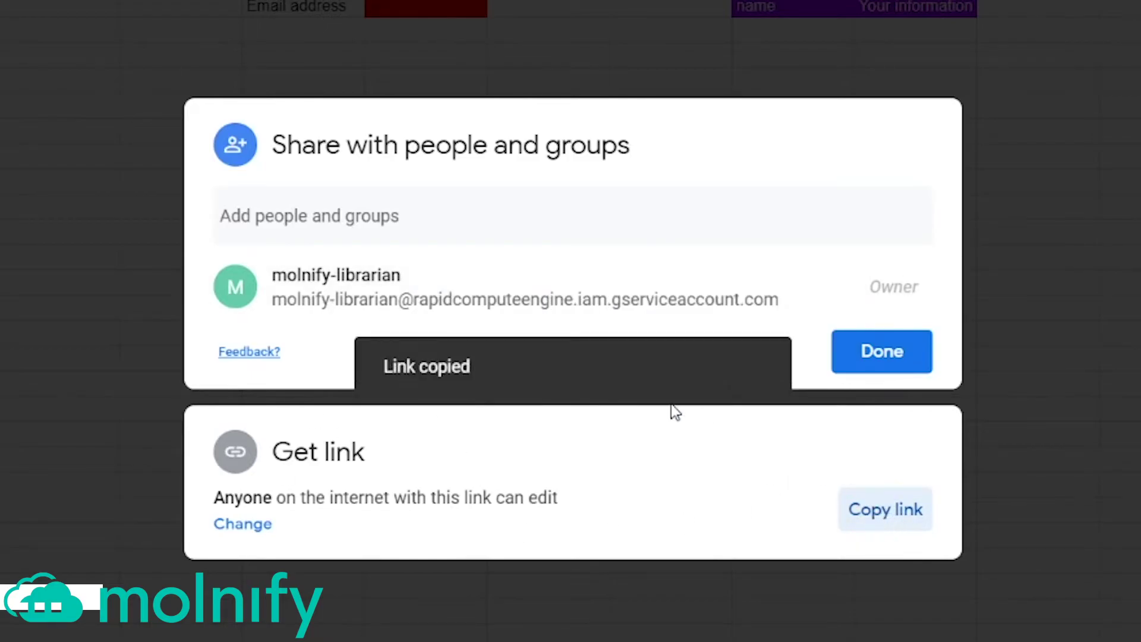
left_click(903, 360)
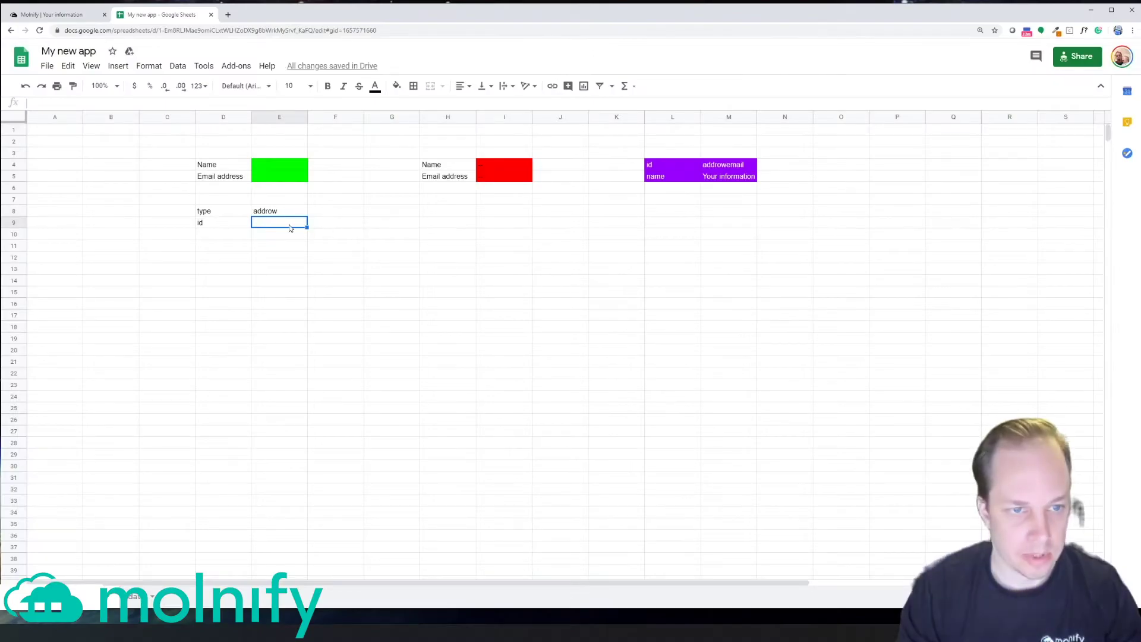
Step: Paste the spreadsheet link into E9 and add a Title row reading 'Send data'
key("ctrl+v")
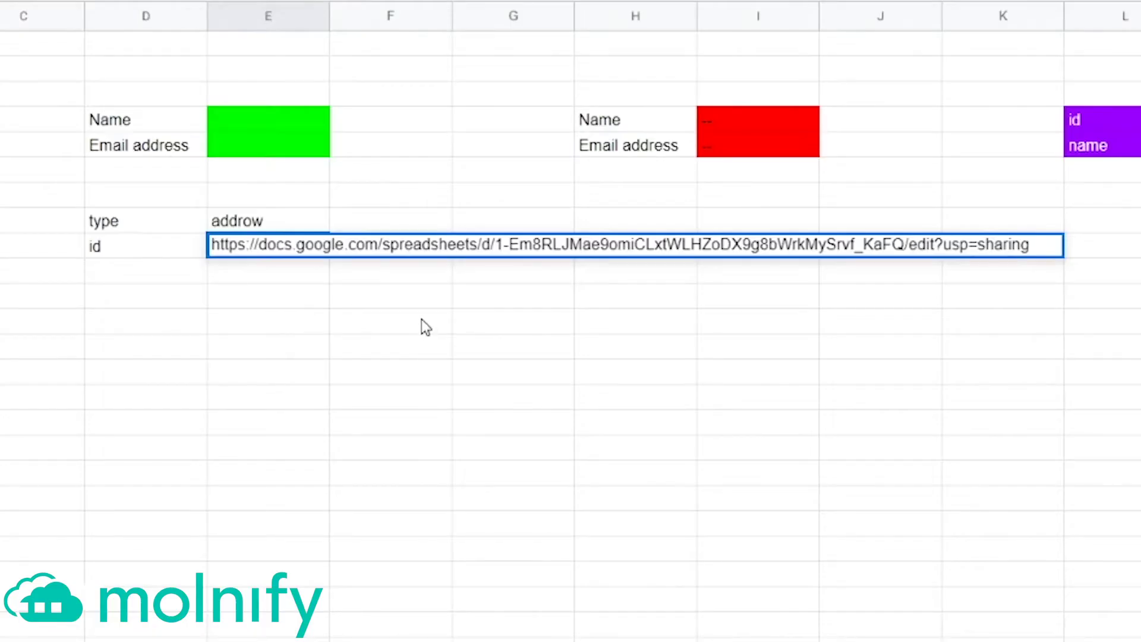
key("Return")
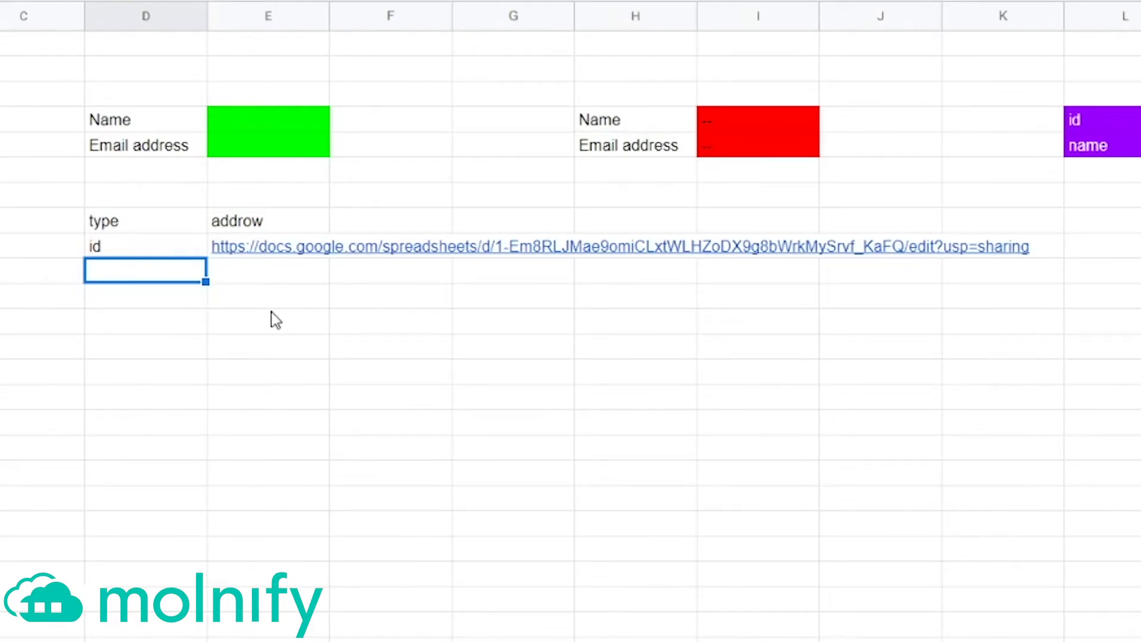
type("Ti")
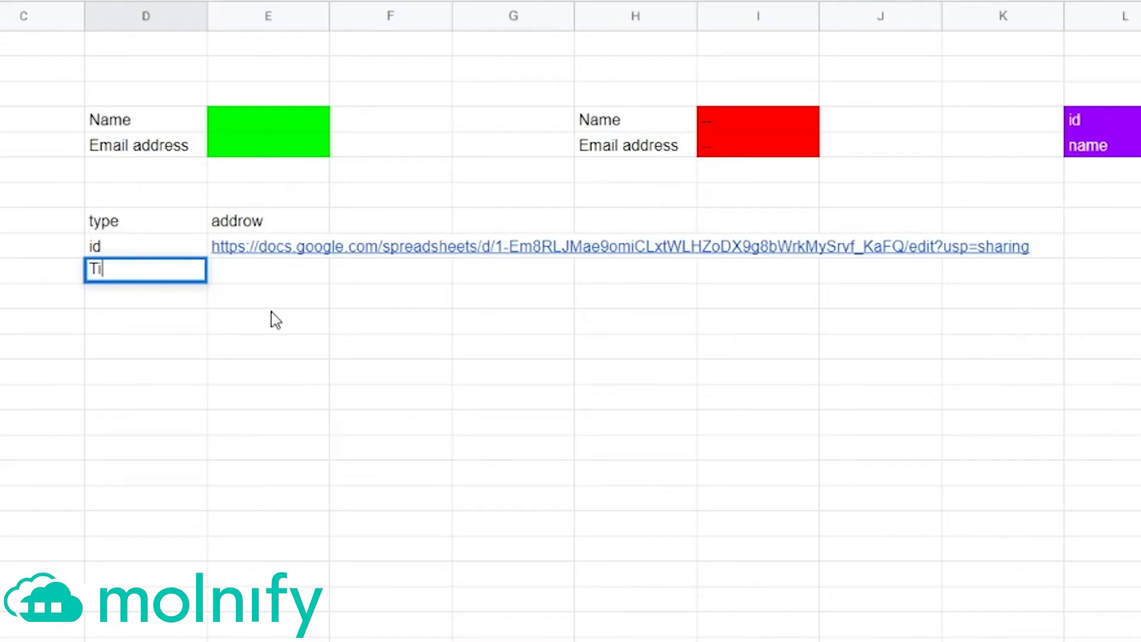
type("tle")
key("Tab")
type("Send data")
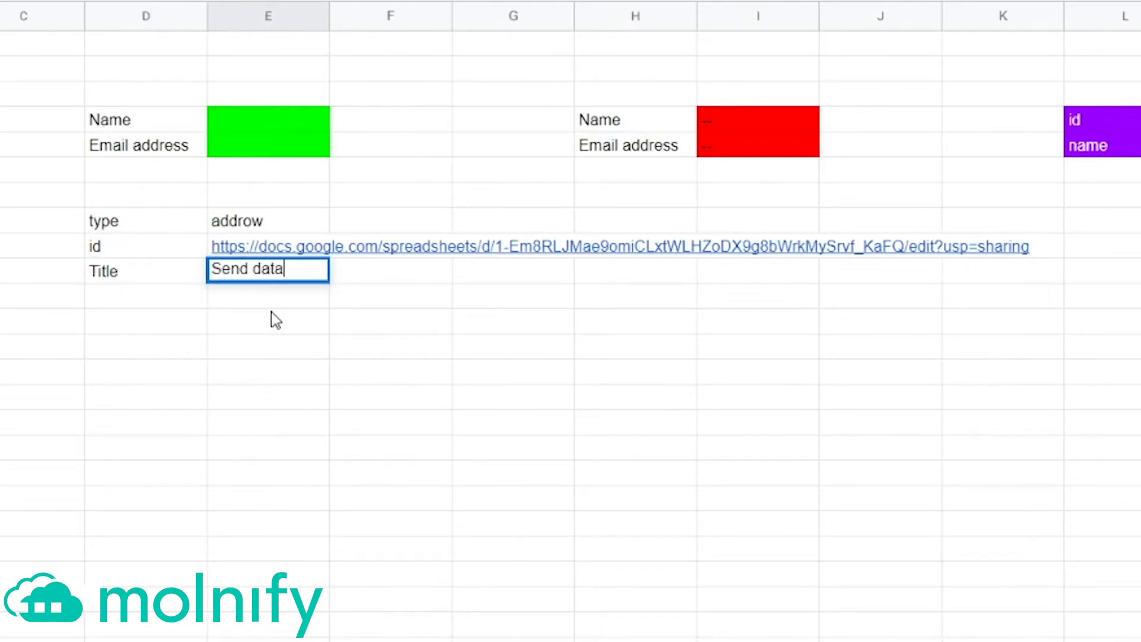
key("Return")
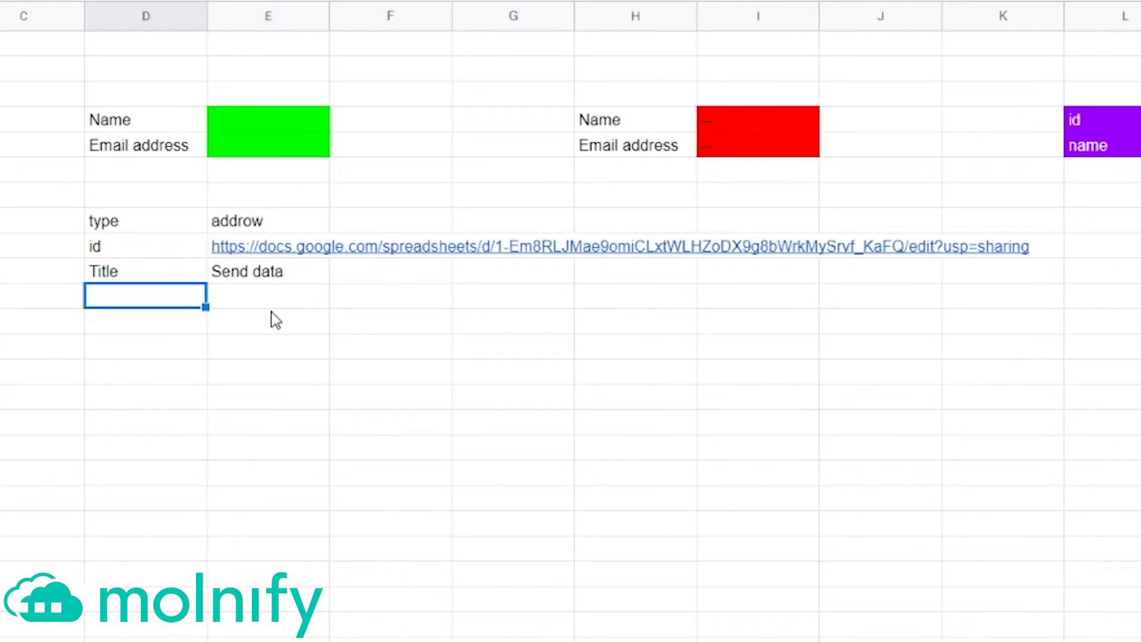
Step: Add rows 1 and 2 with formulas referencing the green Name (E4) and Email (E5) cells
type("1")
key("Tab")
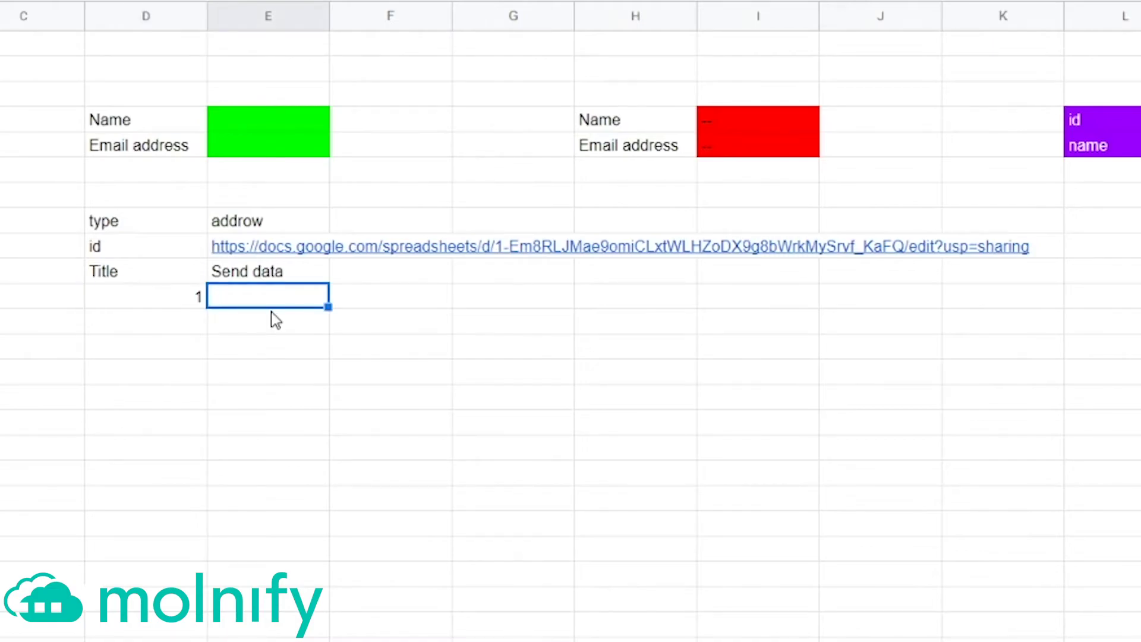
type("=")
left_click(291, 119)
key("Return")
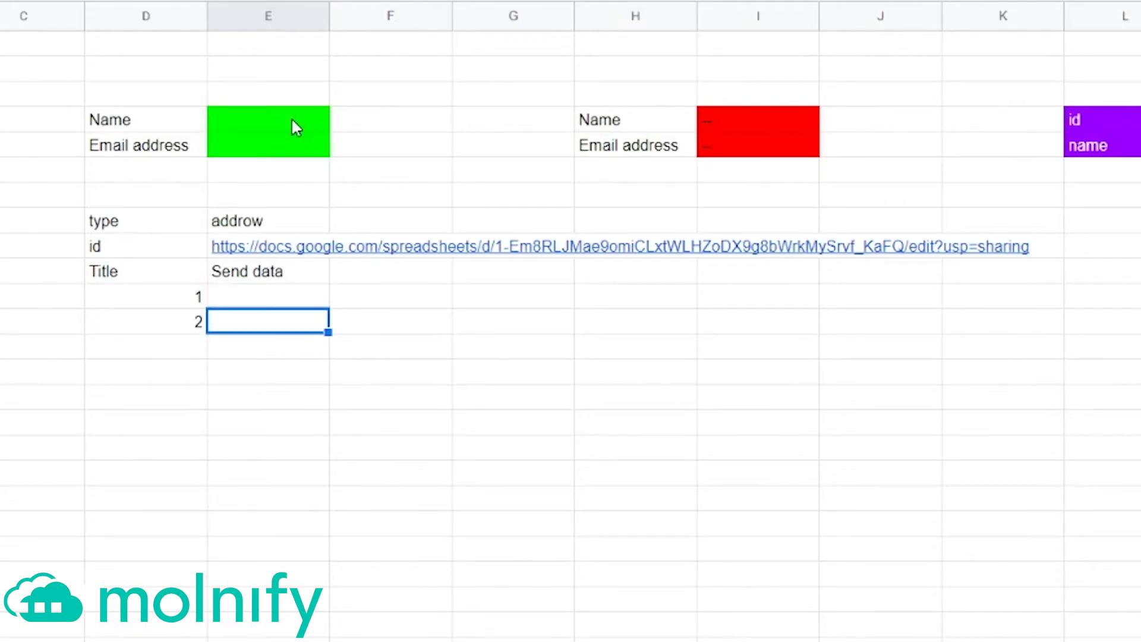
type("=")
left_click(293, 146)
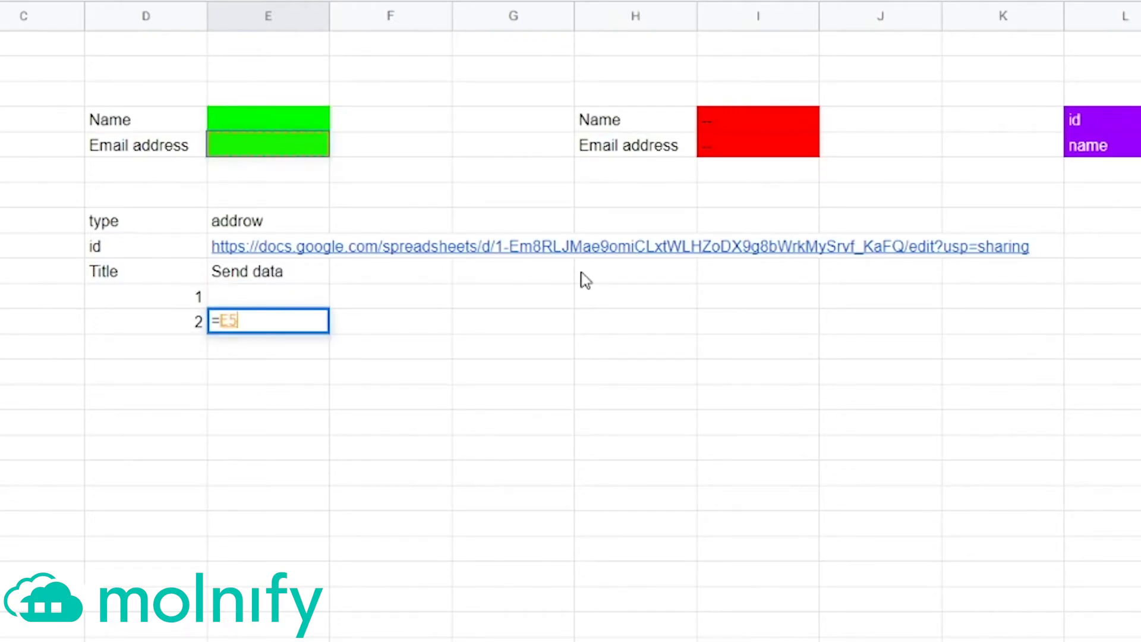
key("Return")
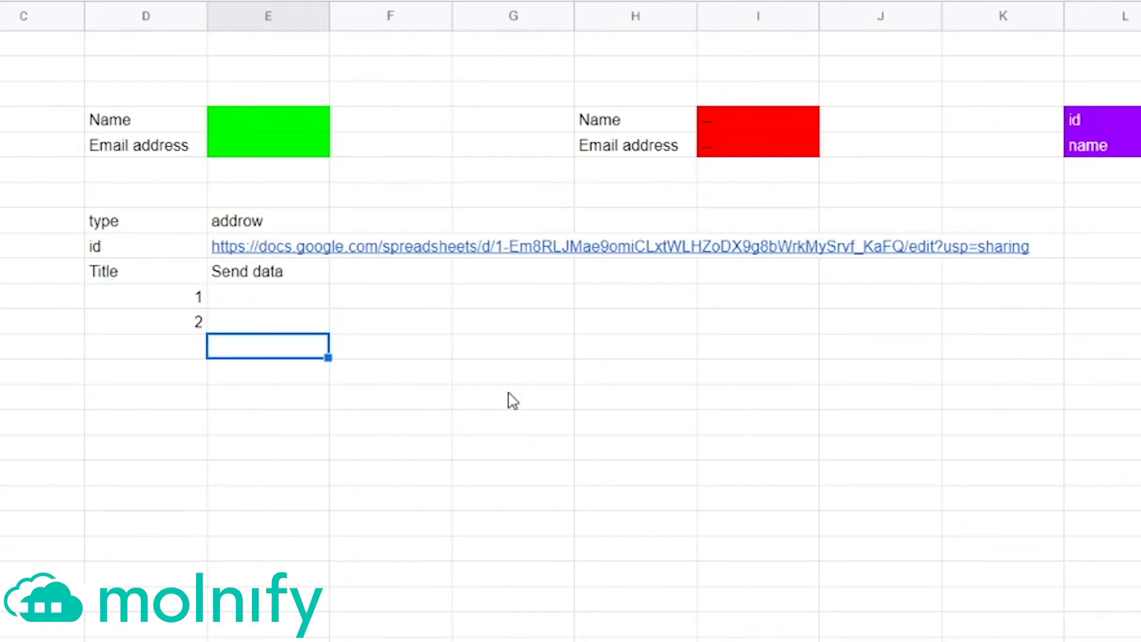
key("Left")
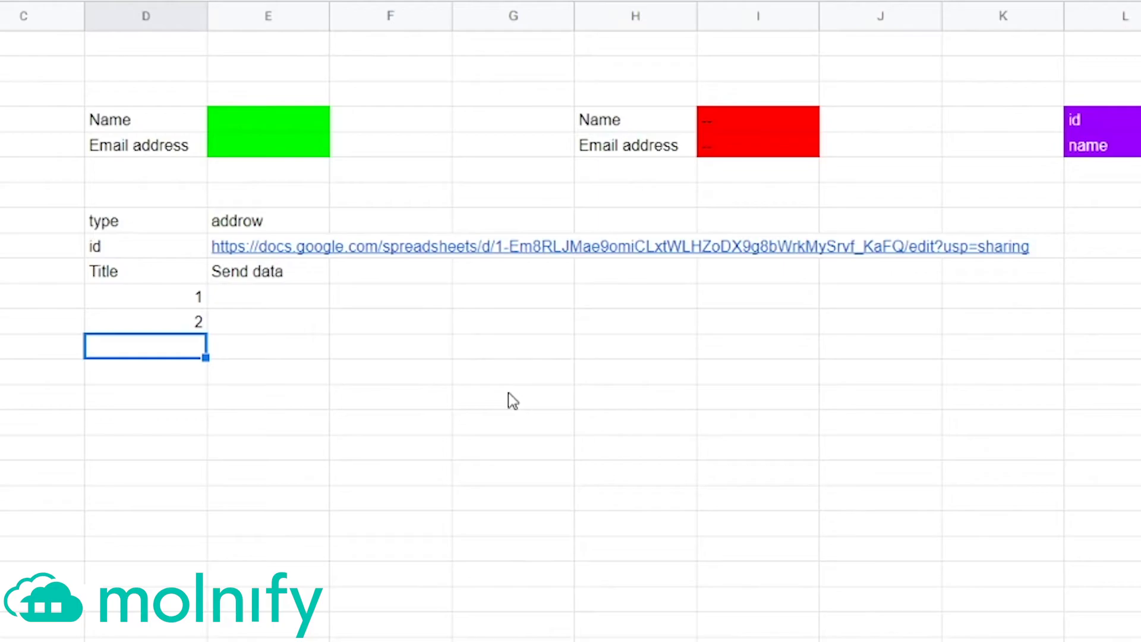
Step: Enter sheet = data in row 13 and Alerttext = 'Thanks, your info has been sent!' in row 14
type("sheet")
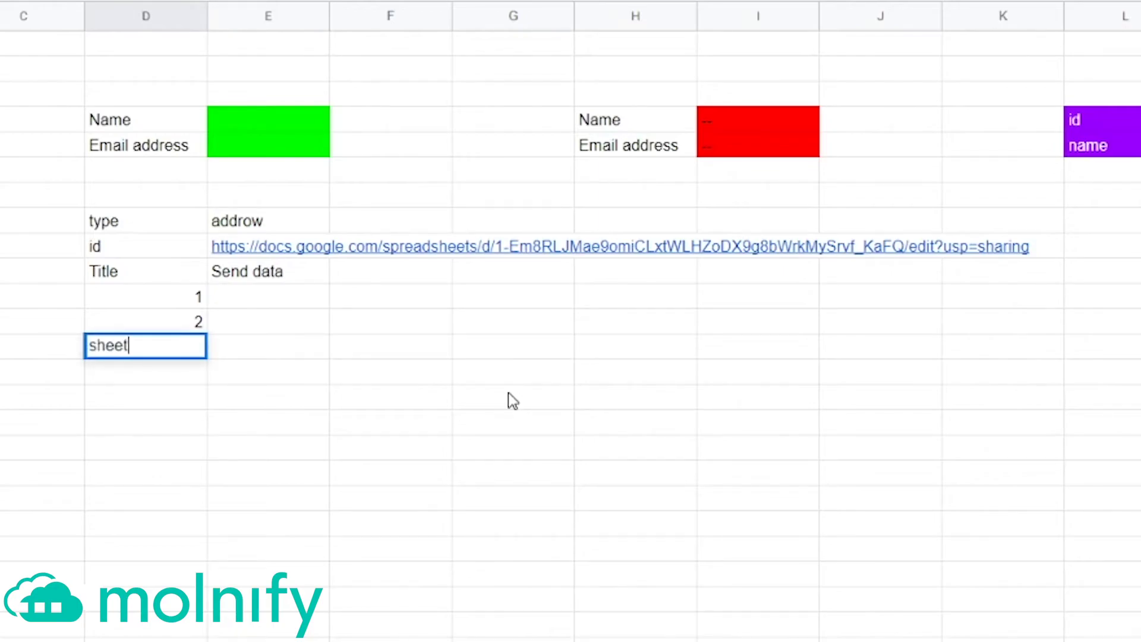
key("Tab")
type("data")
key("Return")
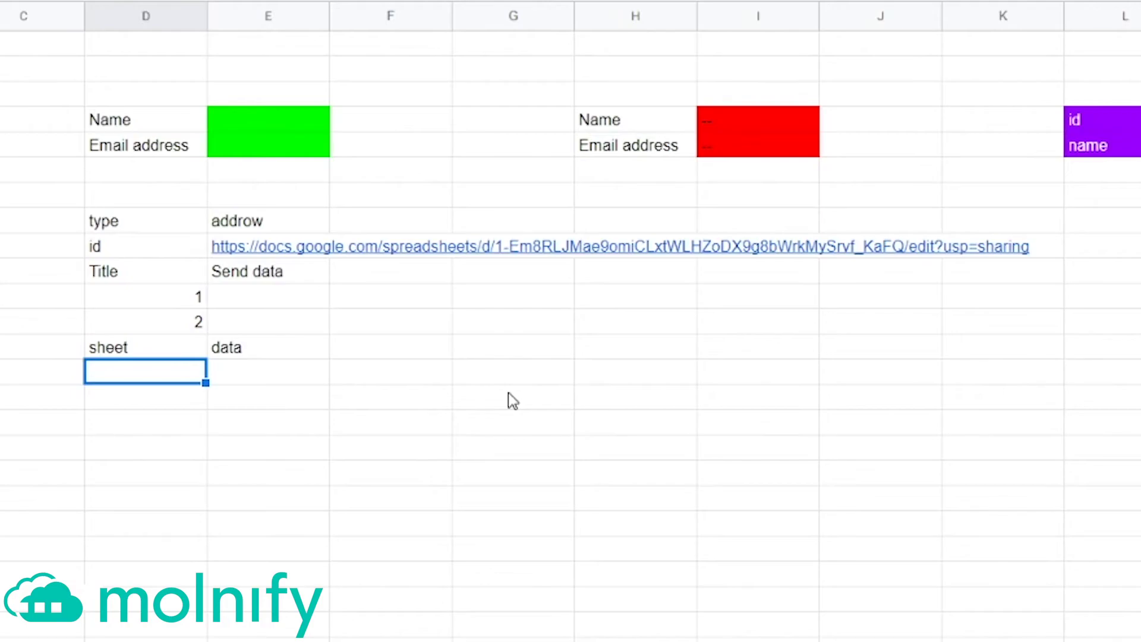
type("Aler")
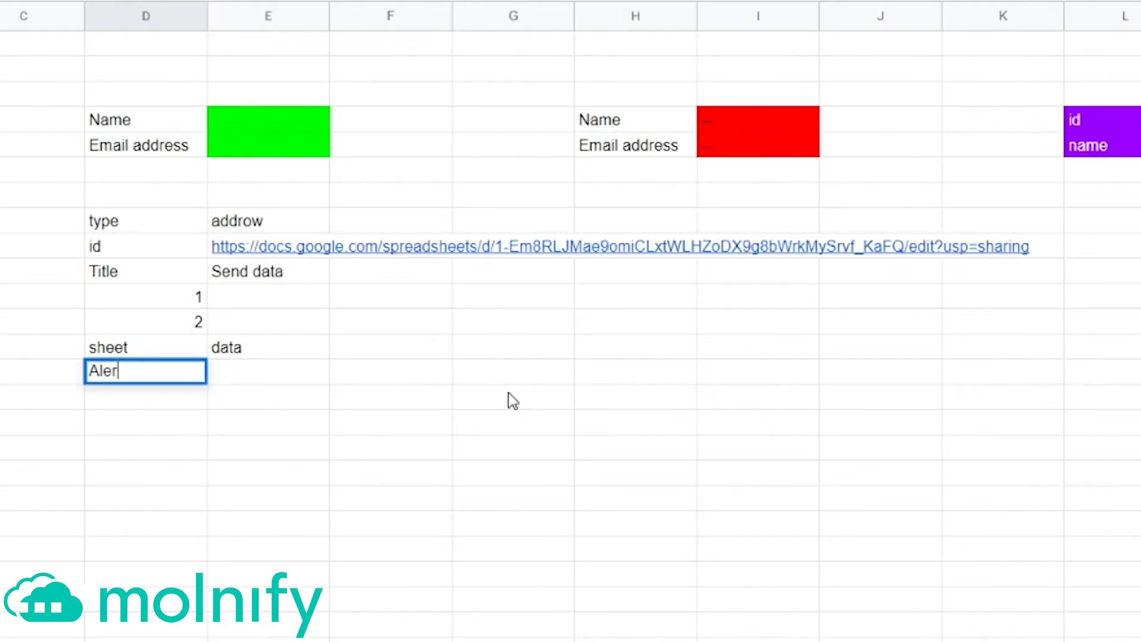
type("ttext")
key("Tab")
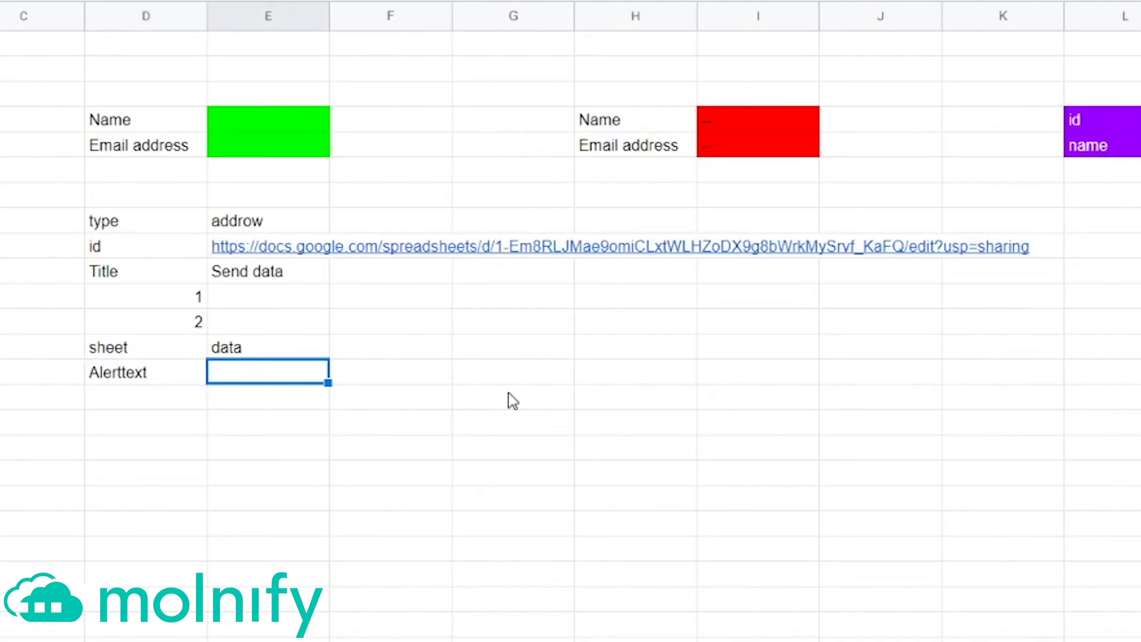
type("Thanks, ")
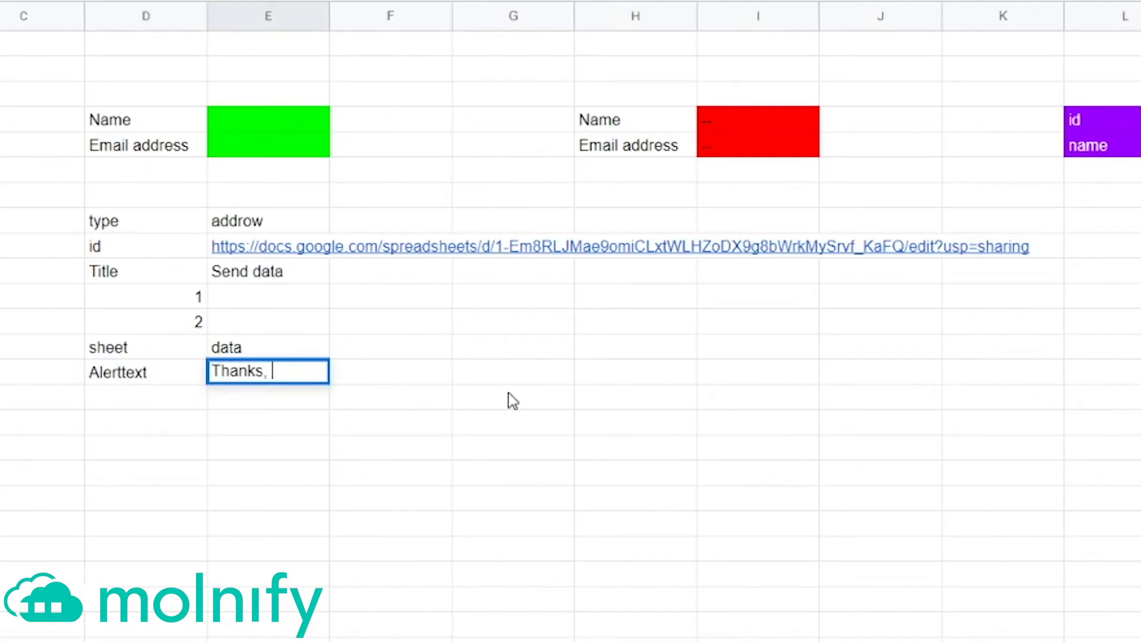
type("your info has b")
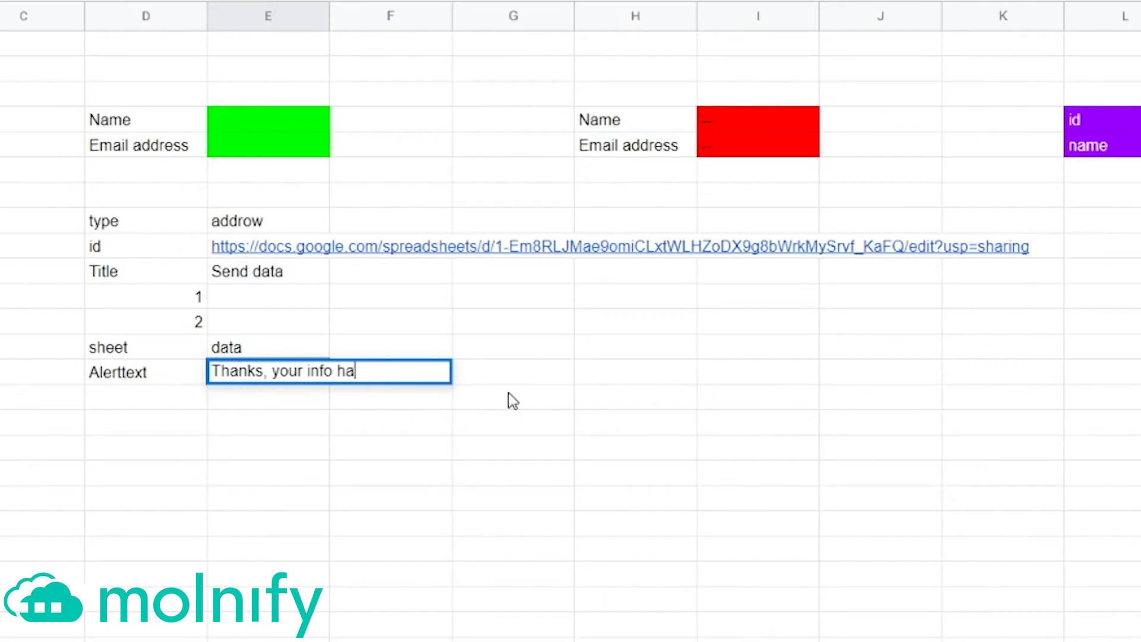
type("een sent!")
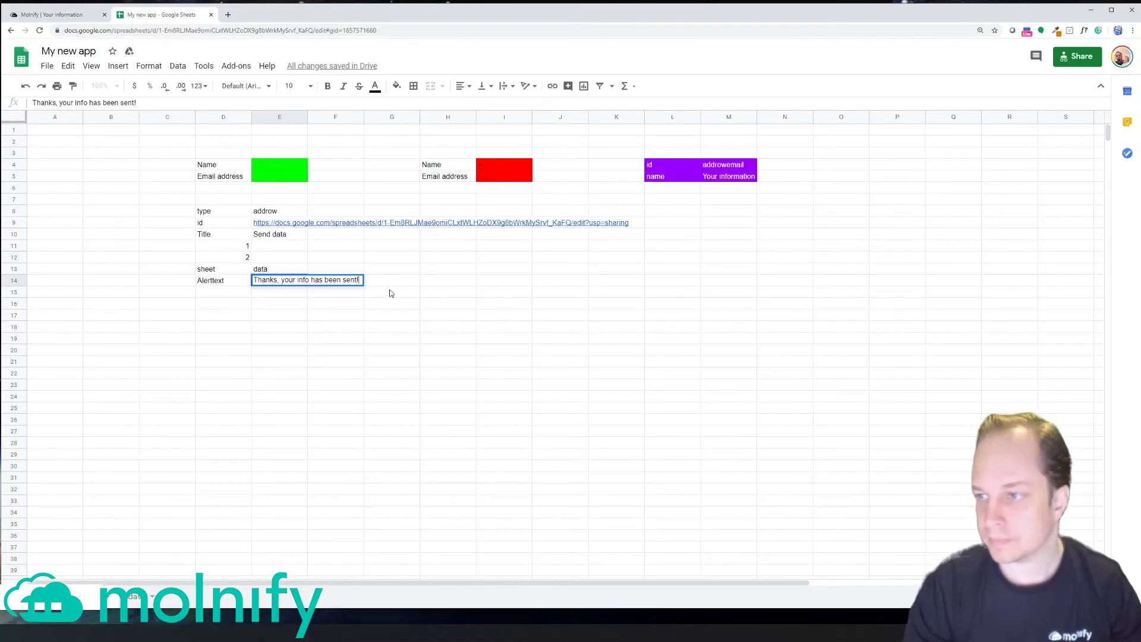
key("Return")
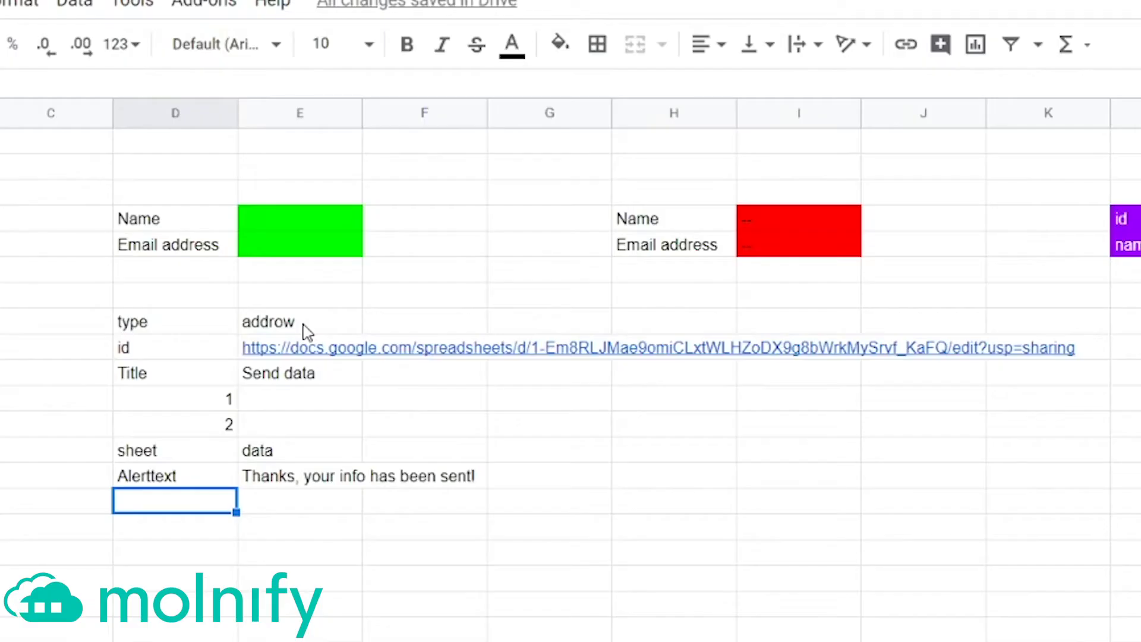
Step: Fill cells E8:E14 yellow, then bring up the Molnify app page
left_click_drag(280, 212, 279, 249)
left_click_drag(299, 404, 292, 483)
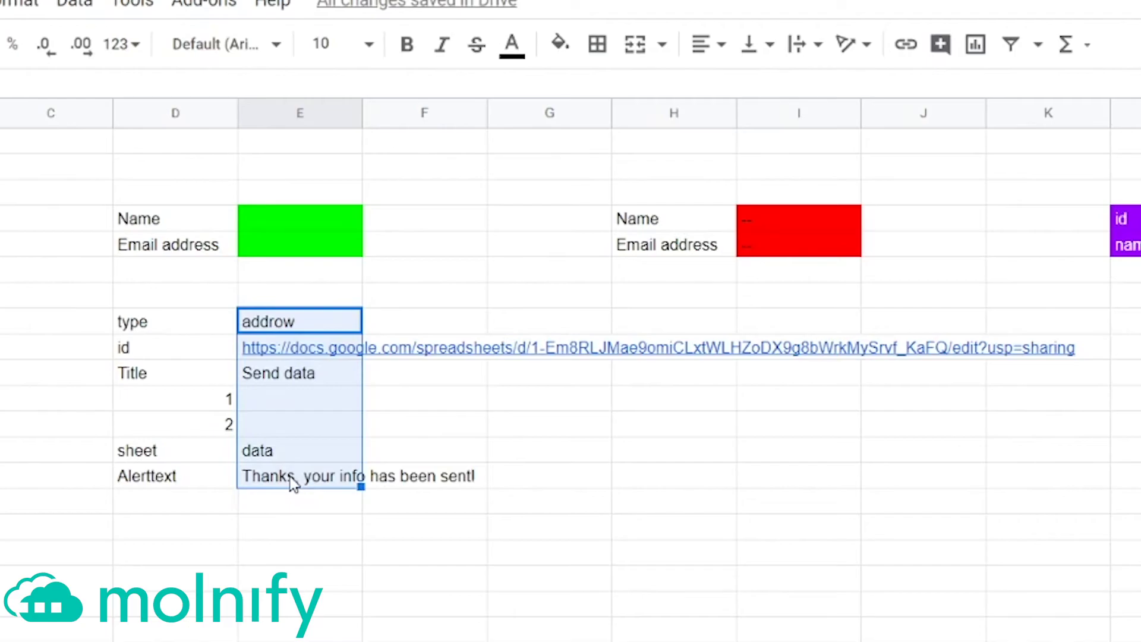
left_click(560, 44)
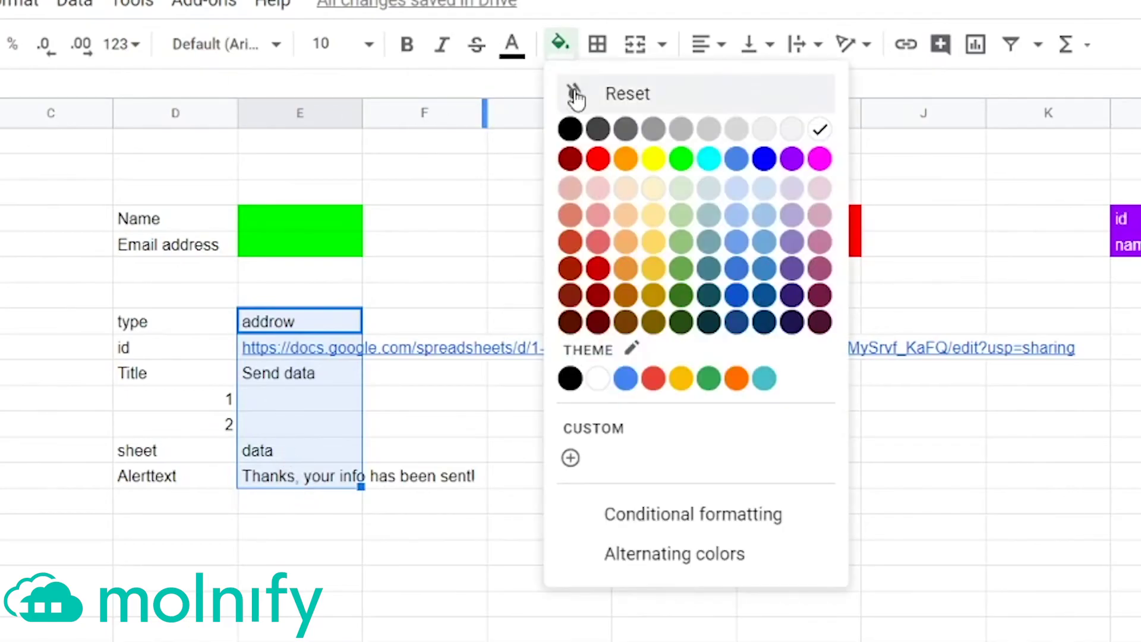
left_click(653, 159)
left_click(621, 482)
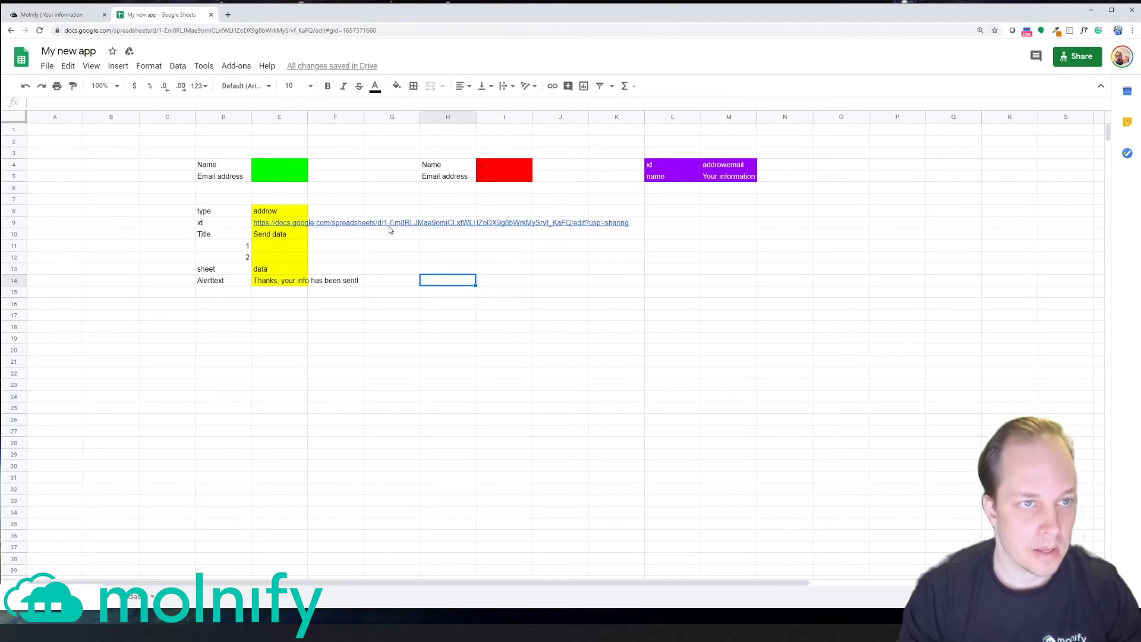
left_click(60, 15)
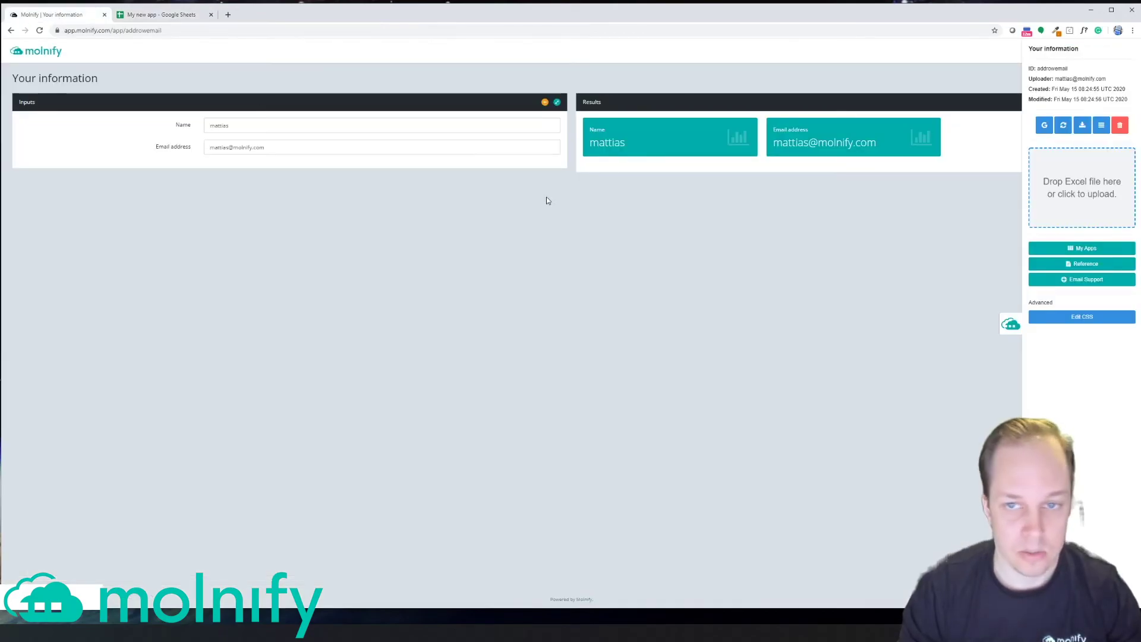
Step: Update the Molnify app, submit a test name and e-mail with Send data, and close the thank-you message
left_click(1064, 126)
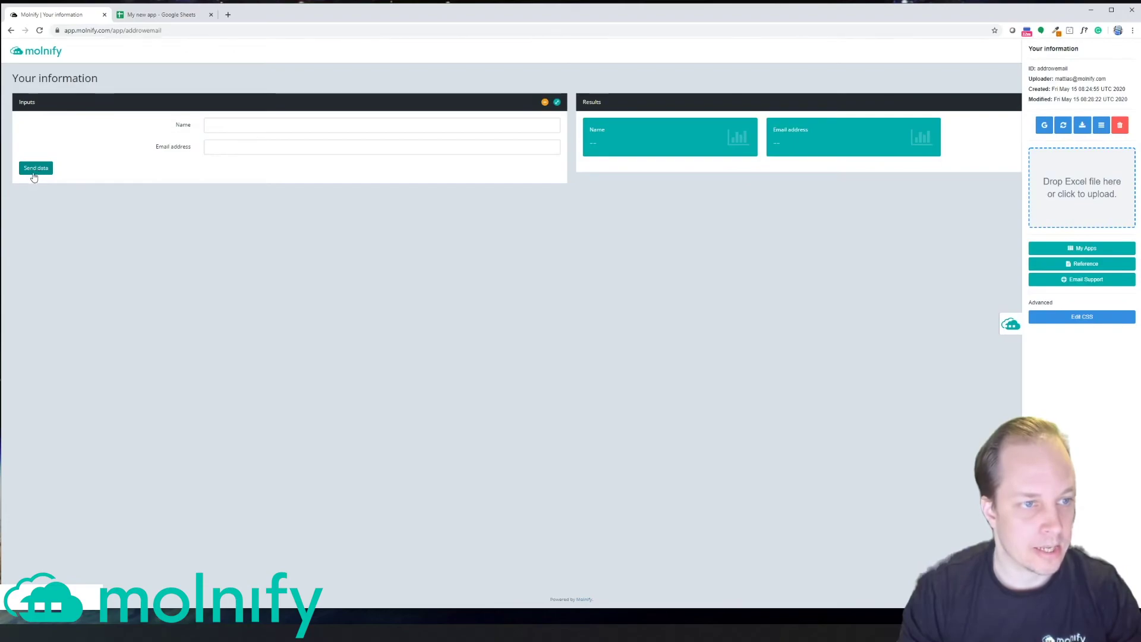
left_click(243, 125)
type("Mattias")
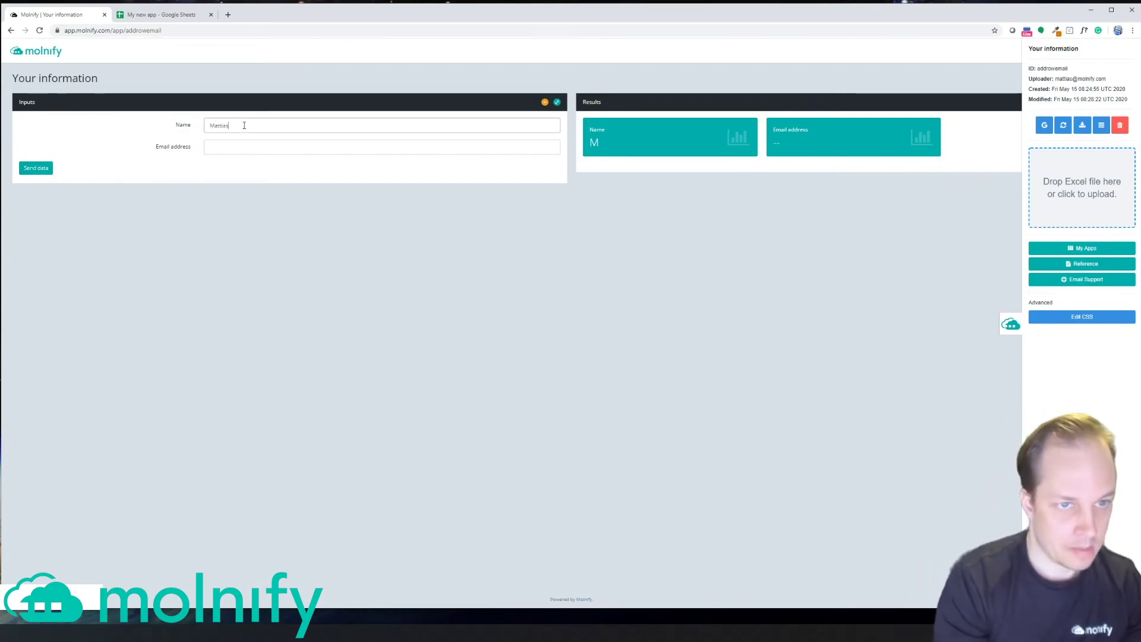
key("Tab")
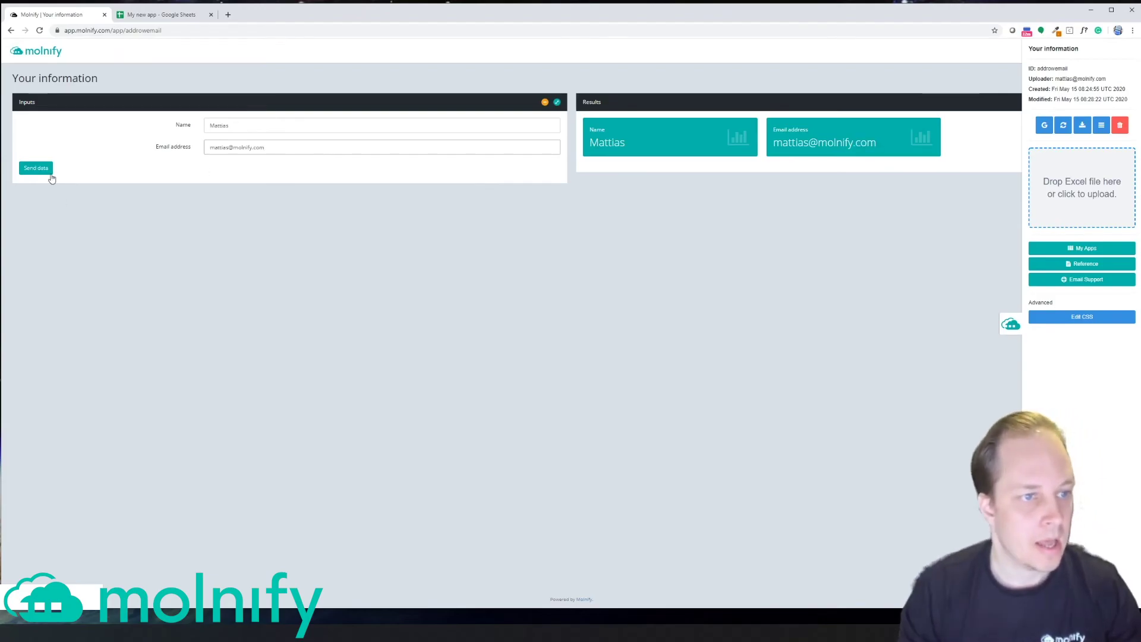
left_click(37, 168)
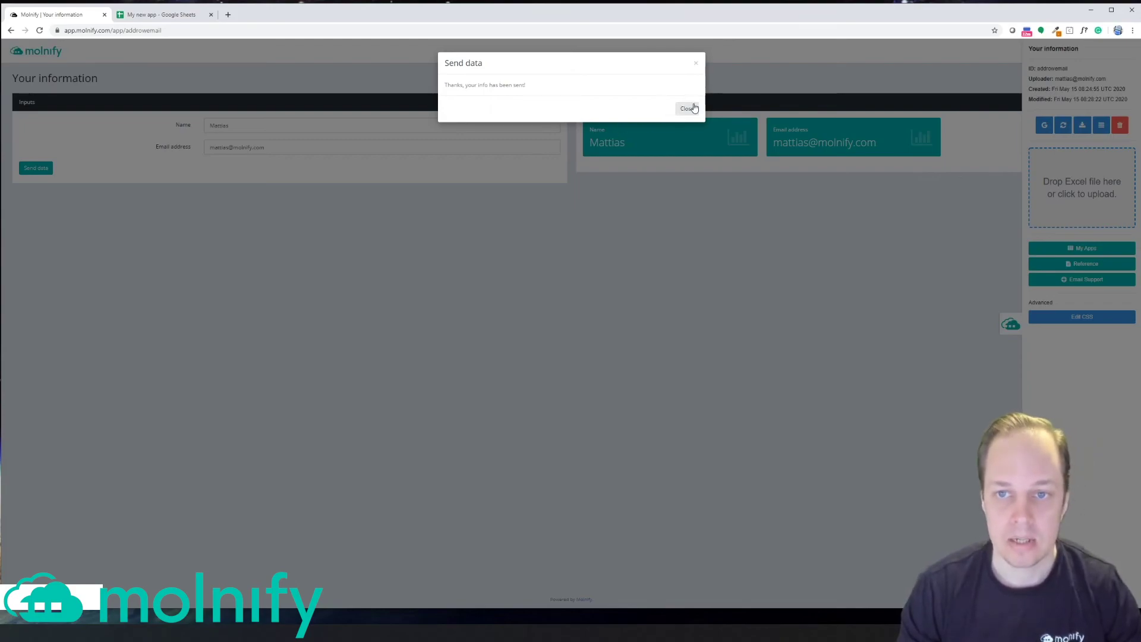
left_click(688, 108)
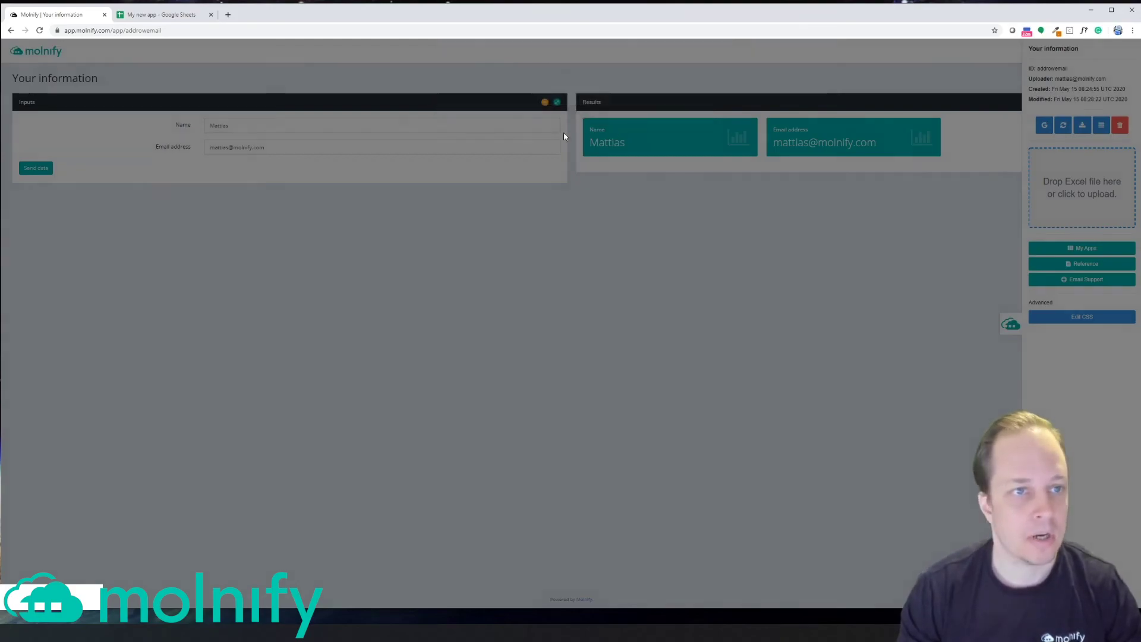
Step: Check the submitted name and e-mail in row 2 of the data sheet, then return to the settings sheet
left_click(160, 15)
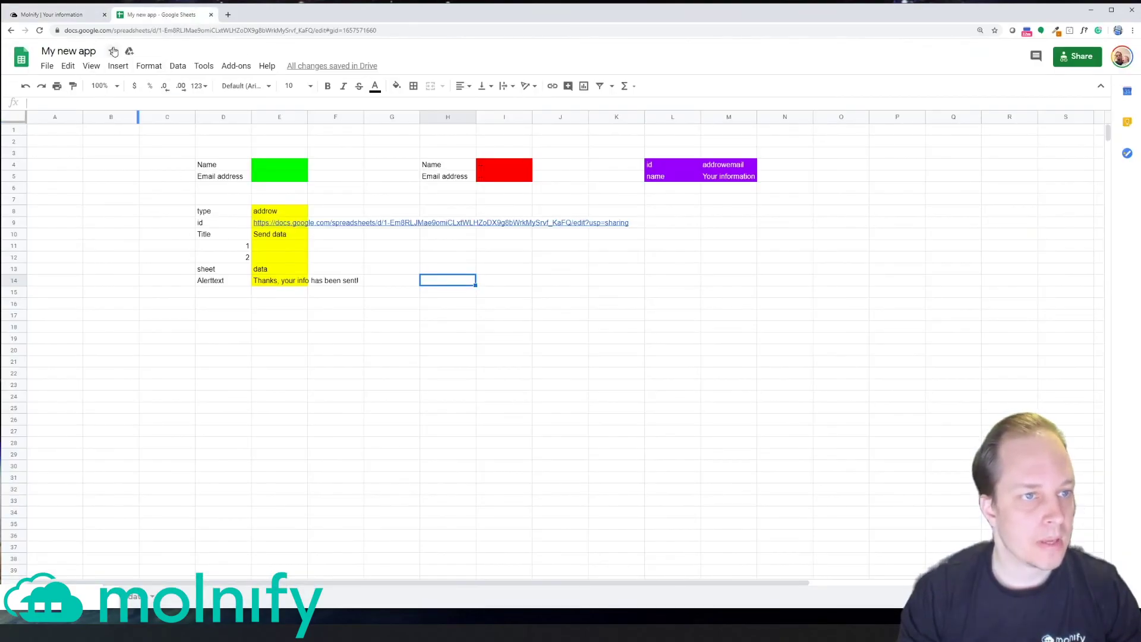
left_click(132, 600)
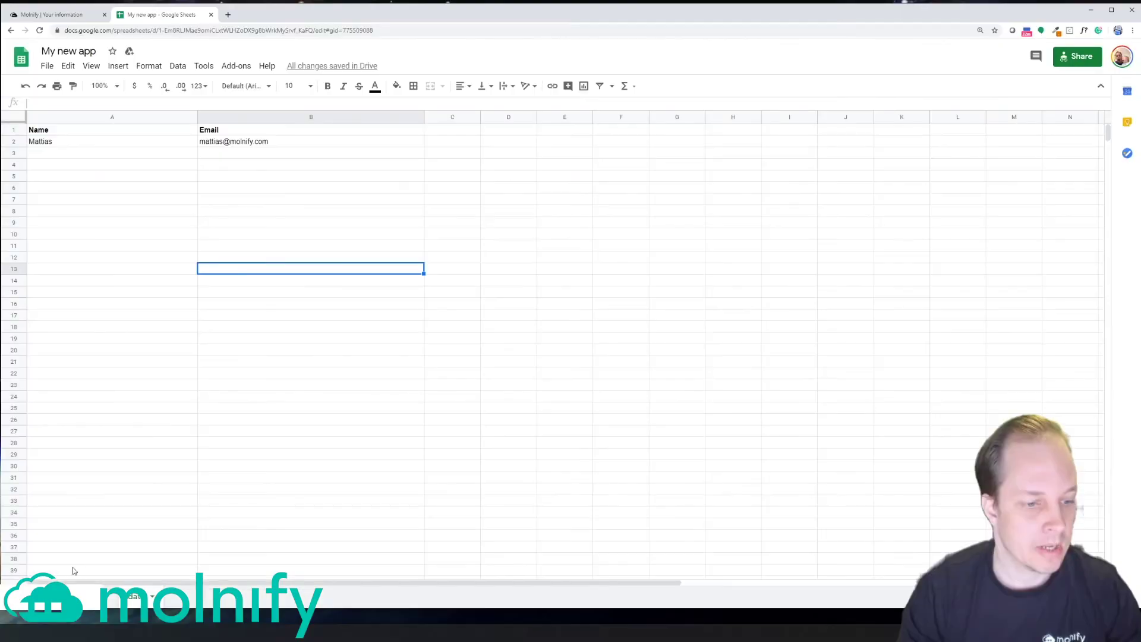
left_click(94, 602)
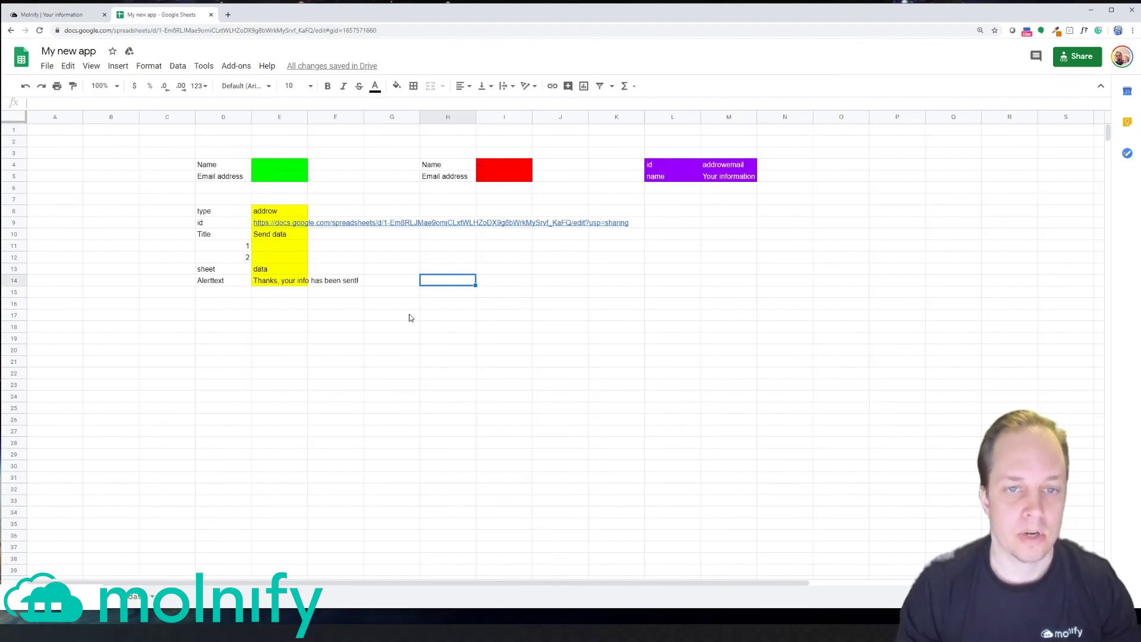